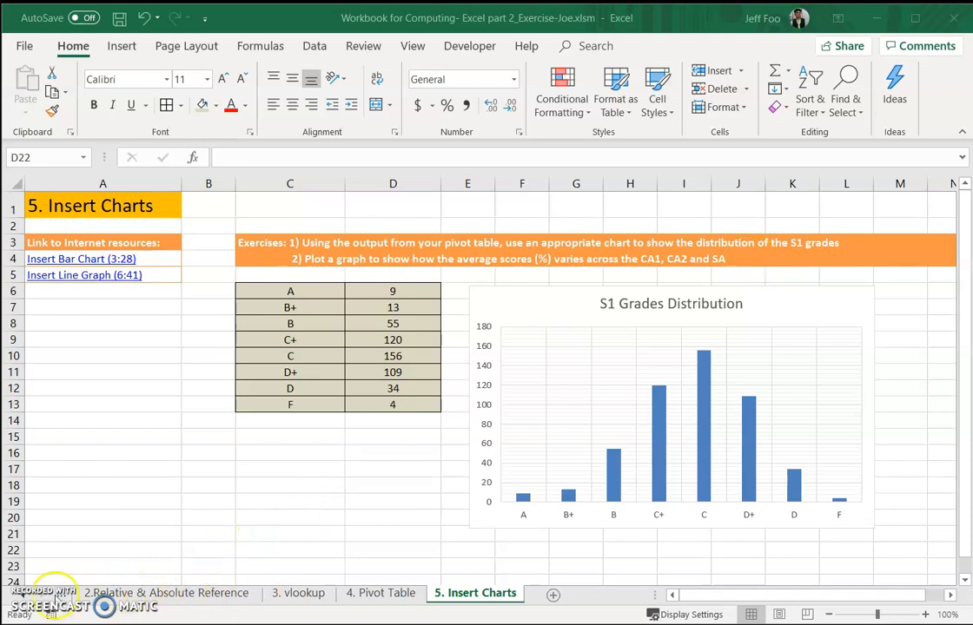
Step: Review the Sem1 CA1, CA2 and CA3 columns on the Paste Special & Data Types sheet and the grade table on Insert Charts
click(24, 593)
click(156, 593)
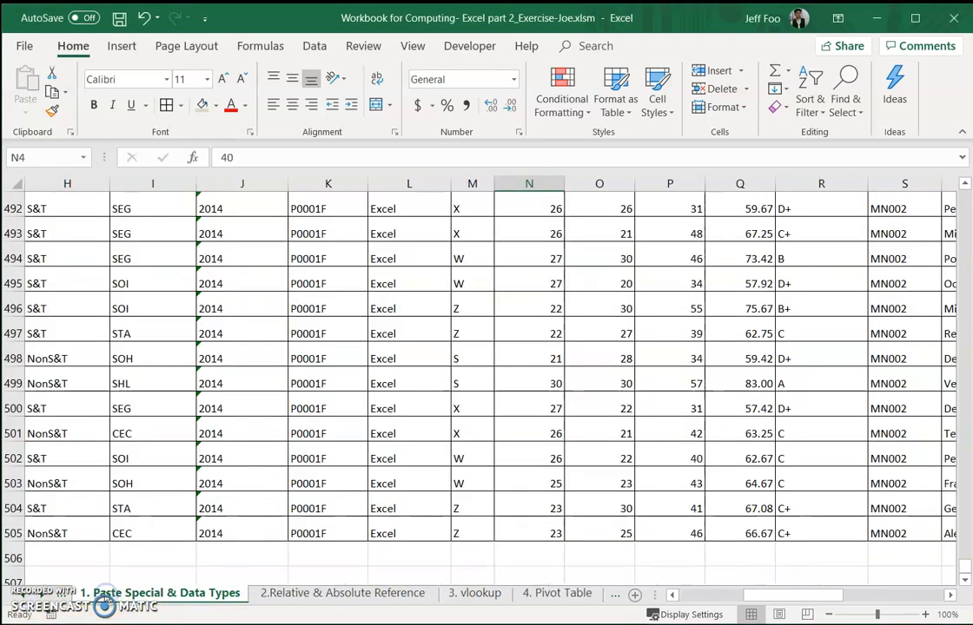
scroll(399, 478, up, 4)
scroll(399, 479, up, 4)
drag(965, 561, 962, 202)
click(527, 278)
click(600, 279)
click(665, 278)
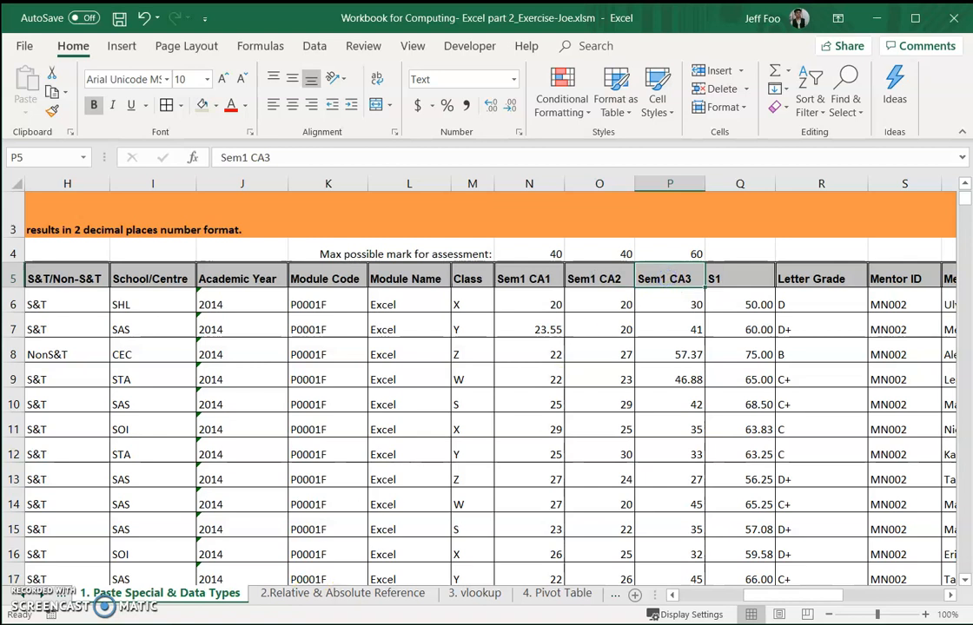
click(38, 591)
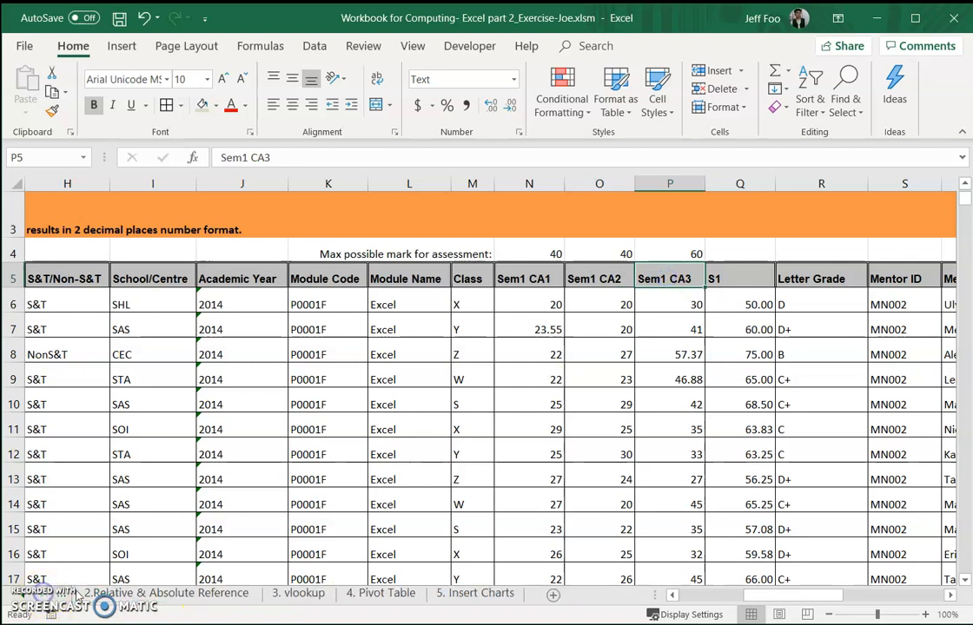
click(462, 595)
drag(300, 292, 382, 404)
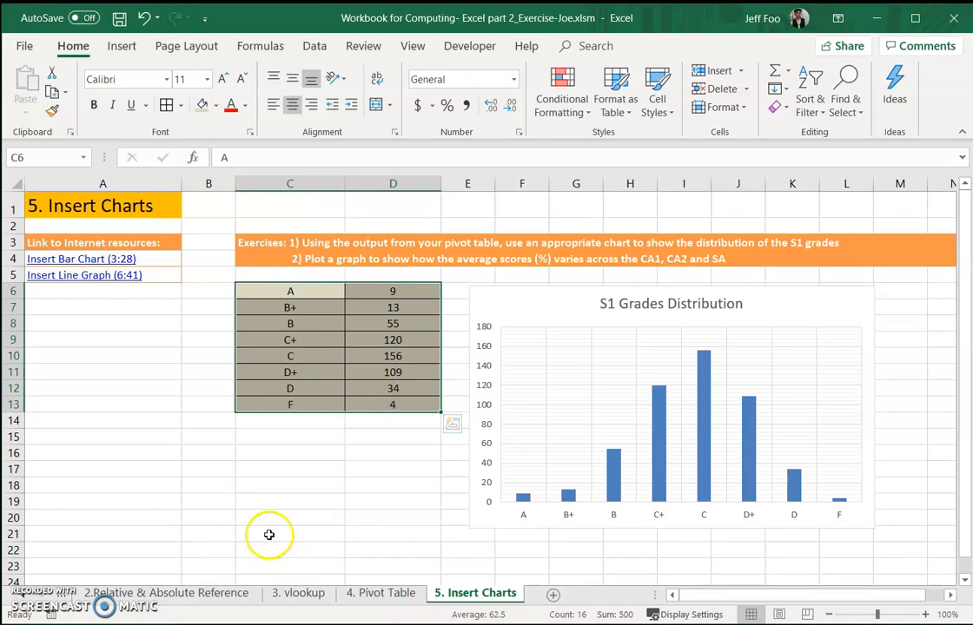
Step: Enter the labels CA1, CA2 and CA3 in cells B23 to B25 of the Insert Charts sheet
click(245, 549)
click(218, 551)
key(Down)
scroll(217, 549, down, 1)
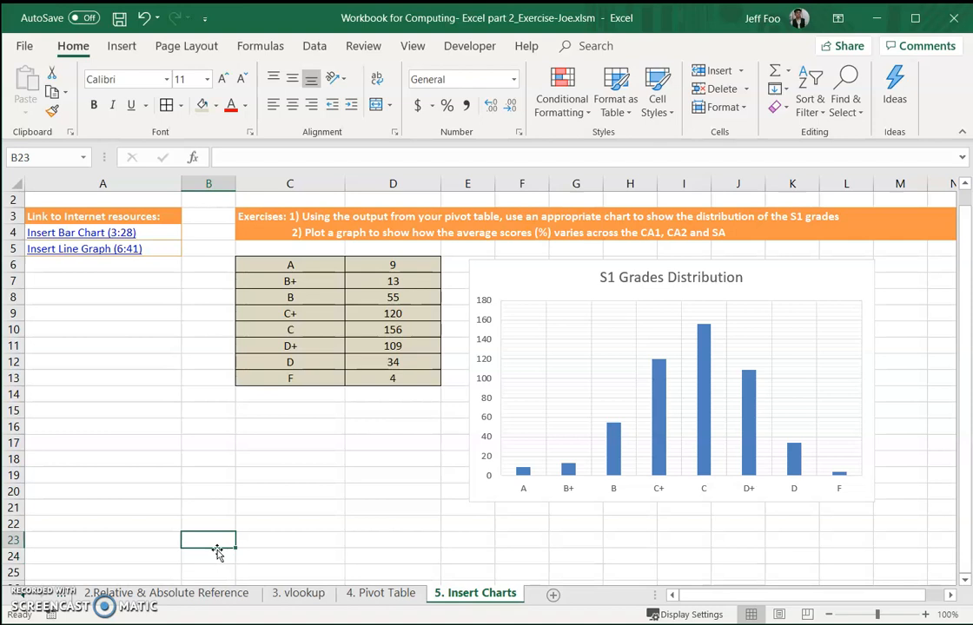
text(CA)
key(Return)
text(CA1)
key(Return)
text(C)
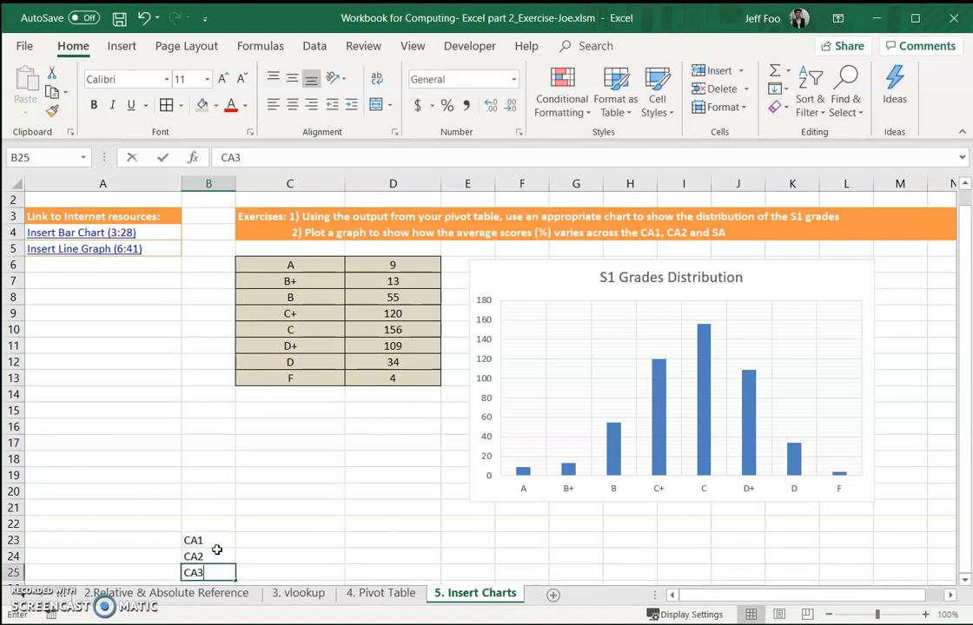
key(Return)
Step: Format B22:D25 with cell borders and a tan fill, and bold its first column and header row
drag(211, 511, 361, 551)
click(166, 106)
click(202, 106)
drag(211, 505, 206, 553)
click(96, 106)
drag(389, 508, 218, 513)
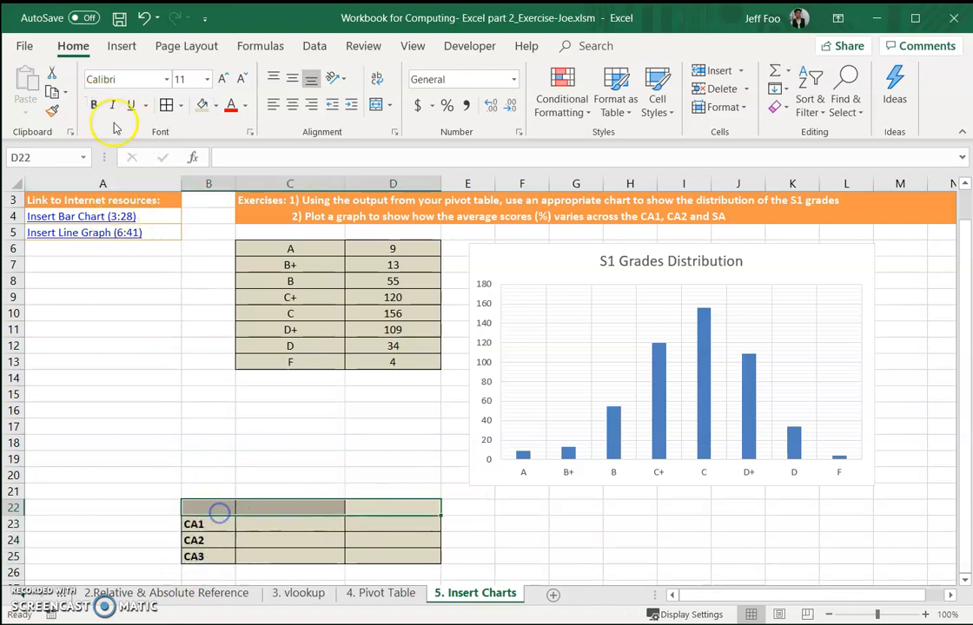
Step: Enter the column headers Tests in B22 and Average Scores in C22
click(211, 505)
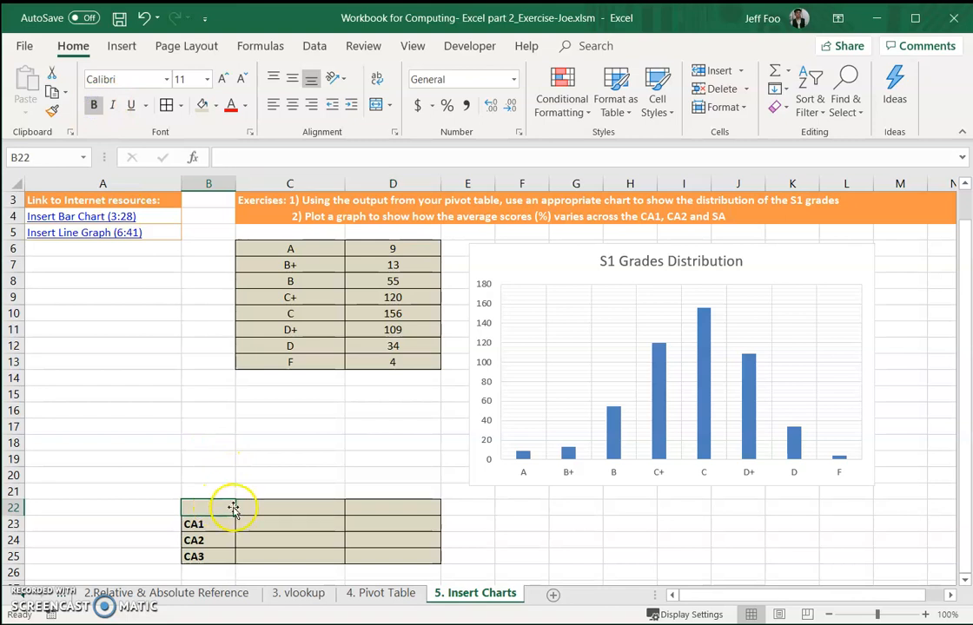
text(Tests)
key(Tab)
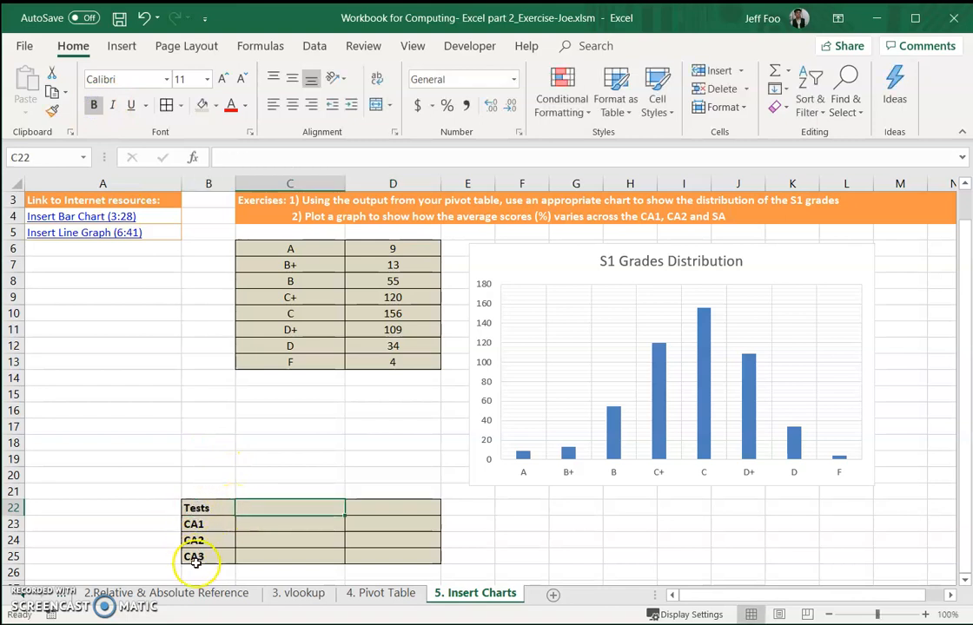
text(Aver)
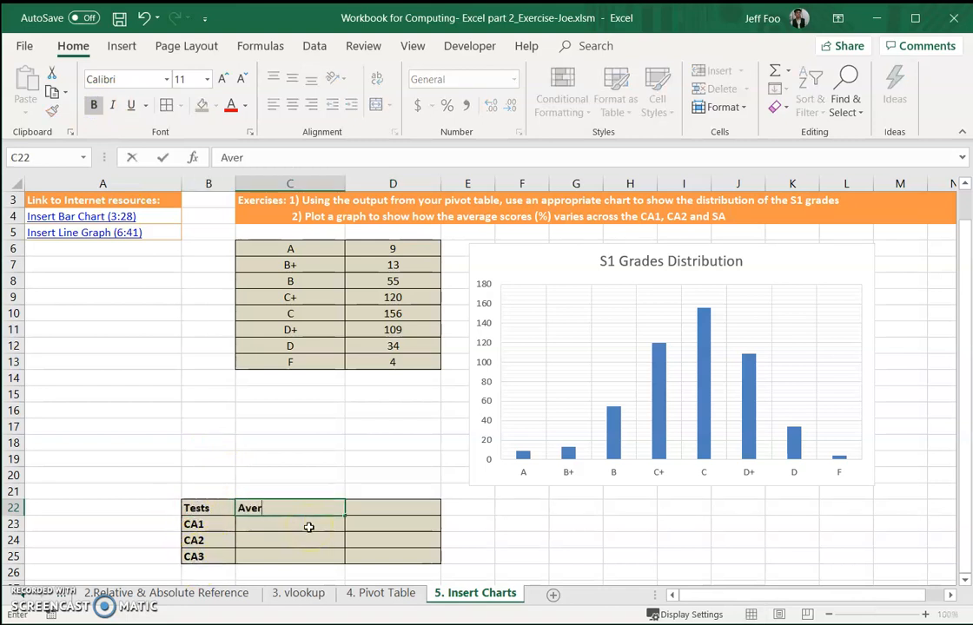
text(age Score)
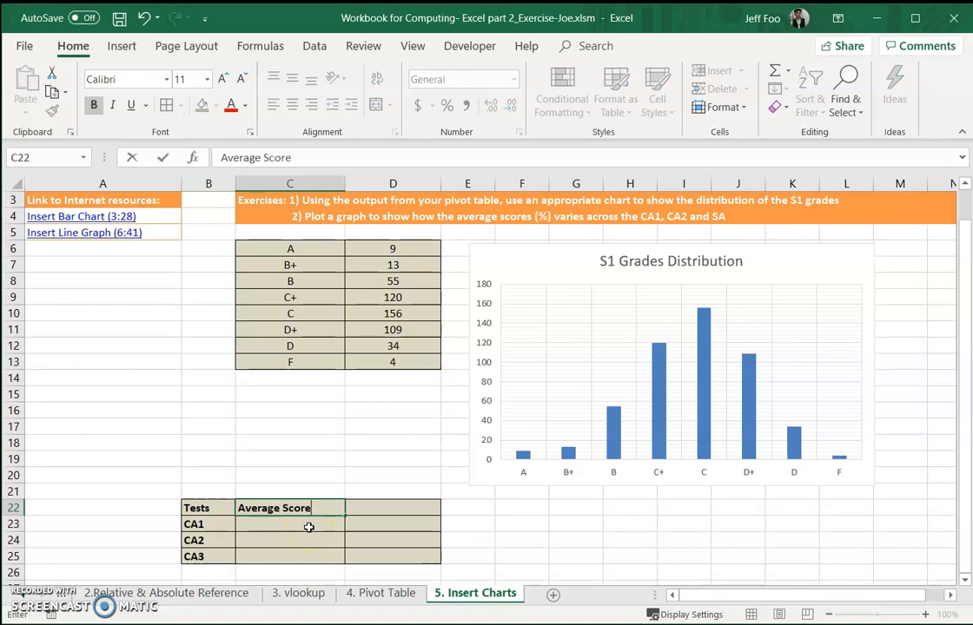
text(s)
key(Return)
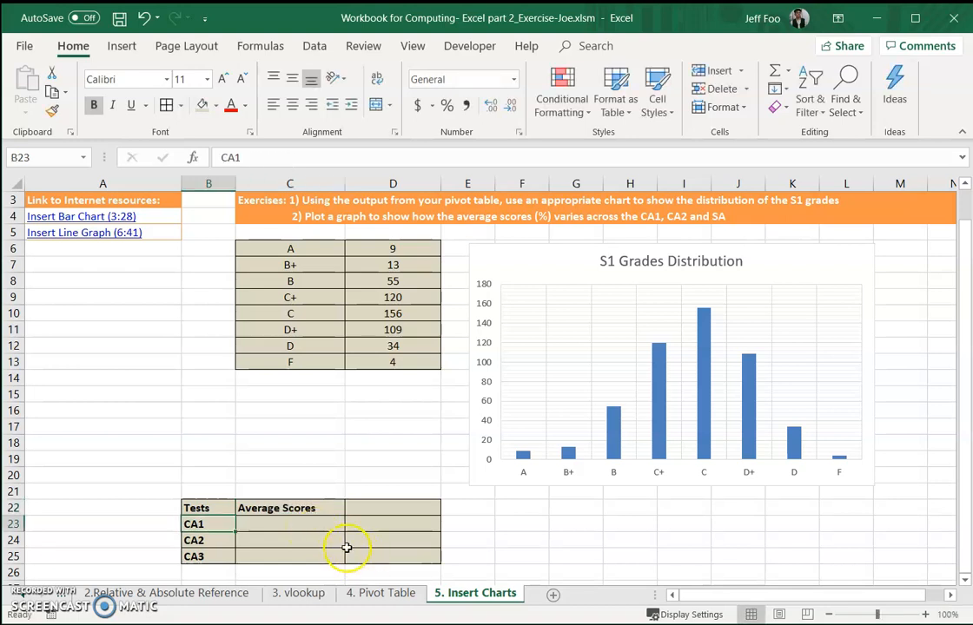
Step: Calculate the CA1 average in C23 with AVERAGE over N6:N505 of the Paste Special & Data Types sheet
click(304, 524)
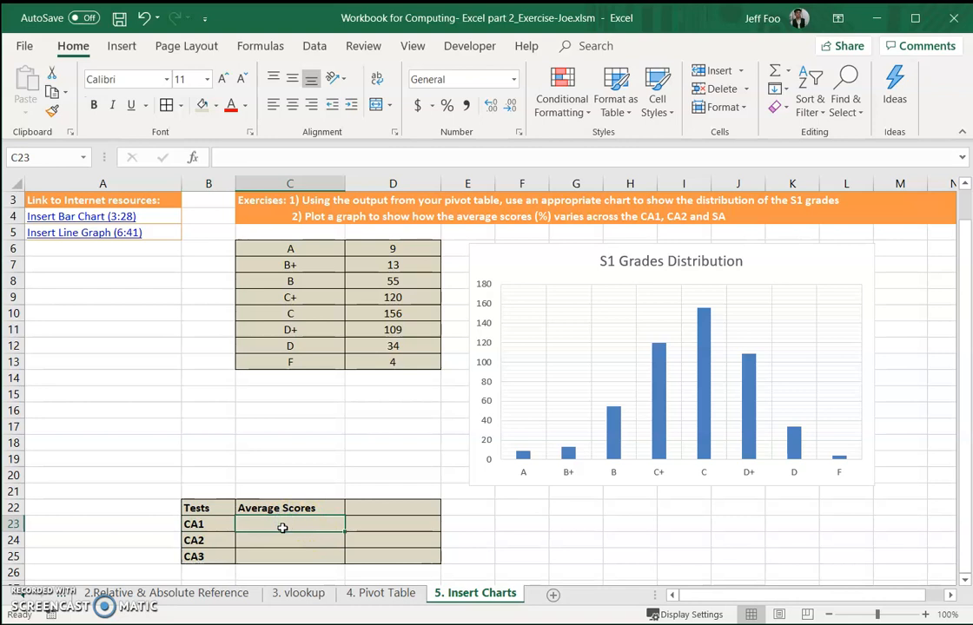
text(=)
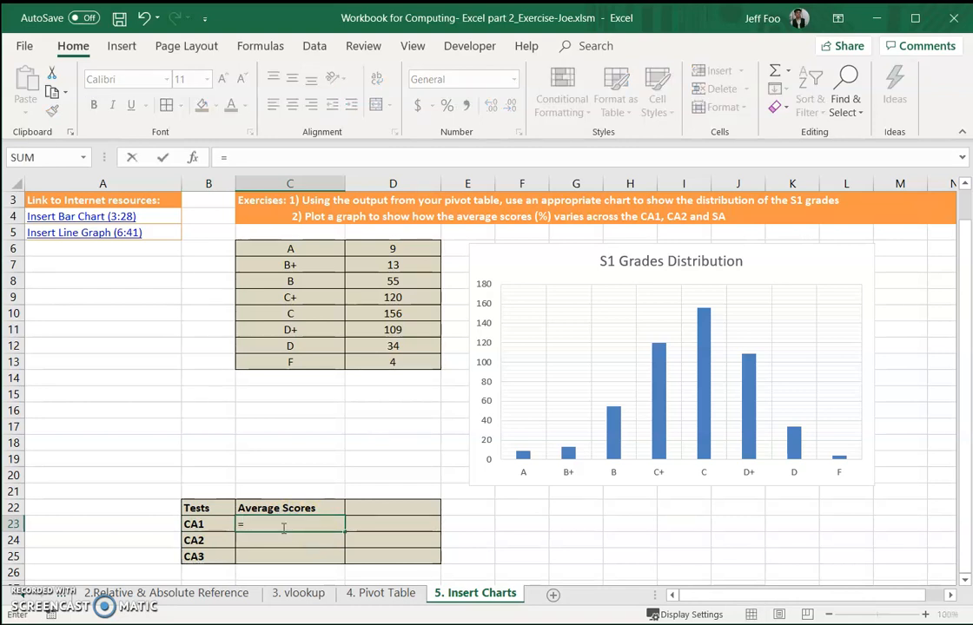
text(AVERAGE()
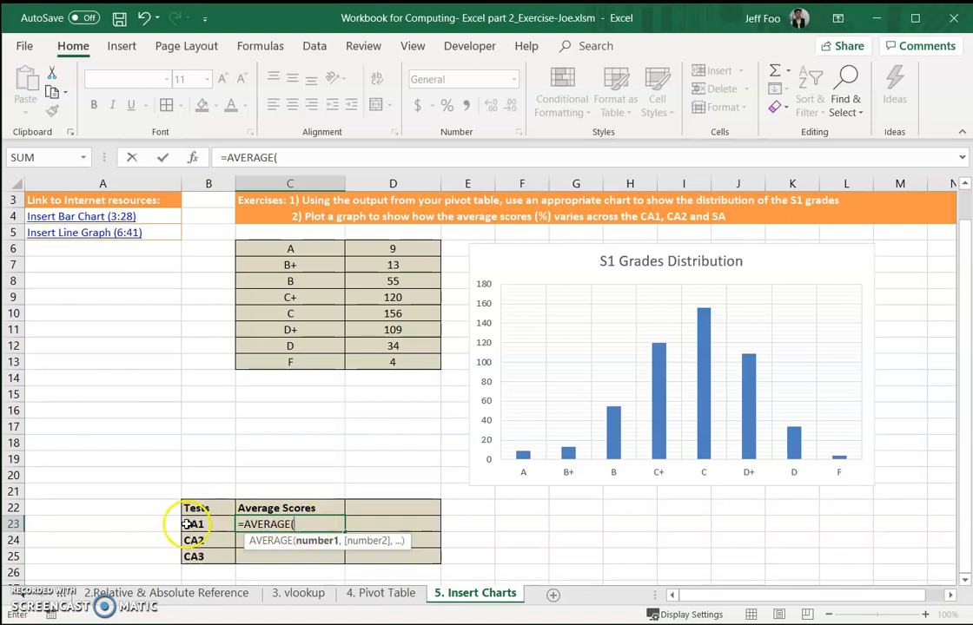
click(26, 596)
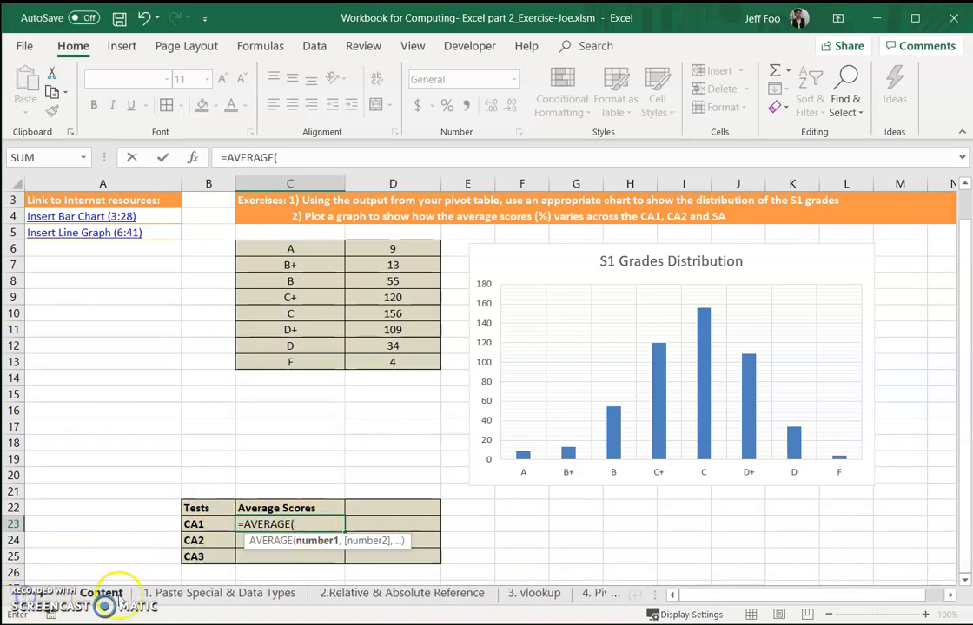
click(217, 593)
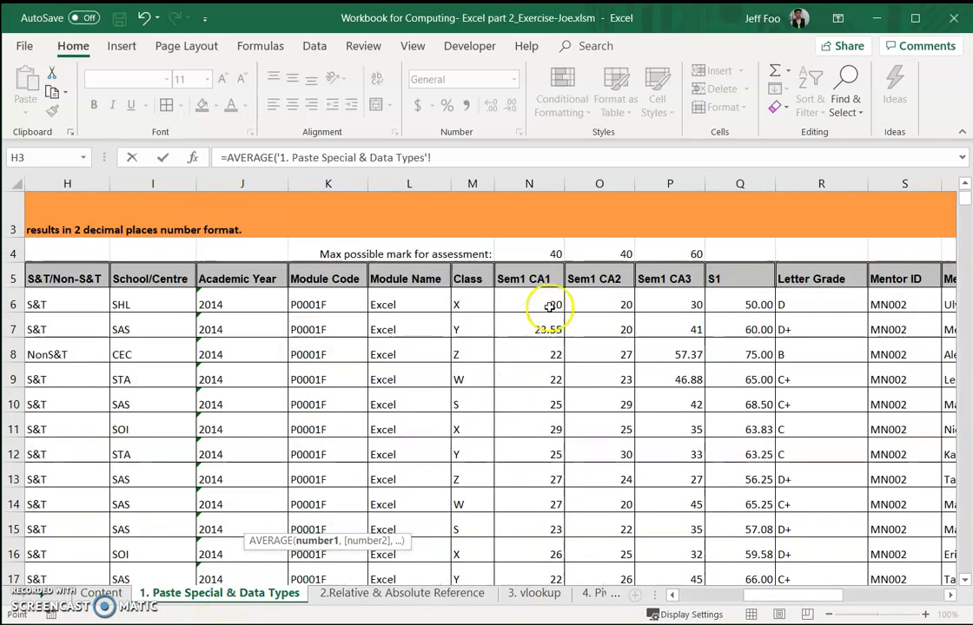
drag(532, 301, 529, 510)
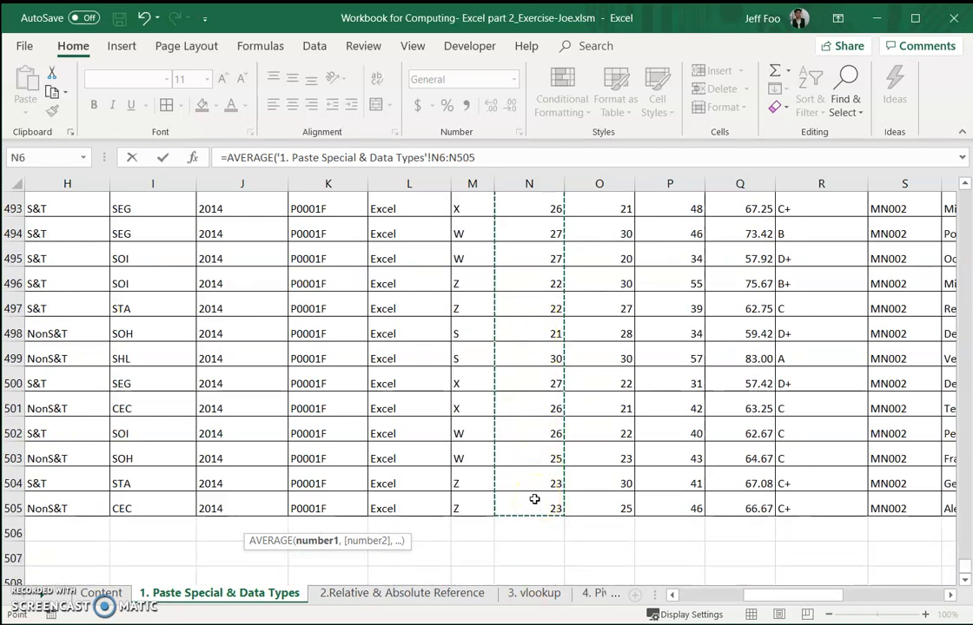
key(Return)
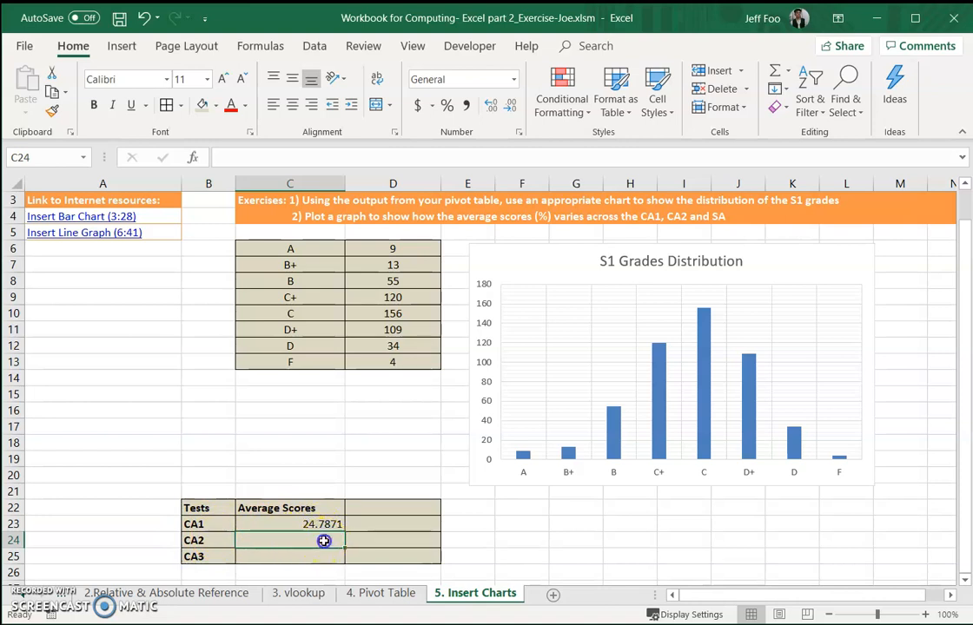
Step: Calculate the CA2 average in C24 with AVERAGE over O6:O505 of the Paste Special & Data Types sheet
text(=)
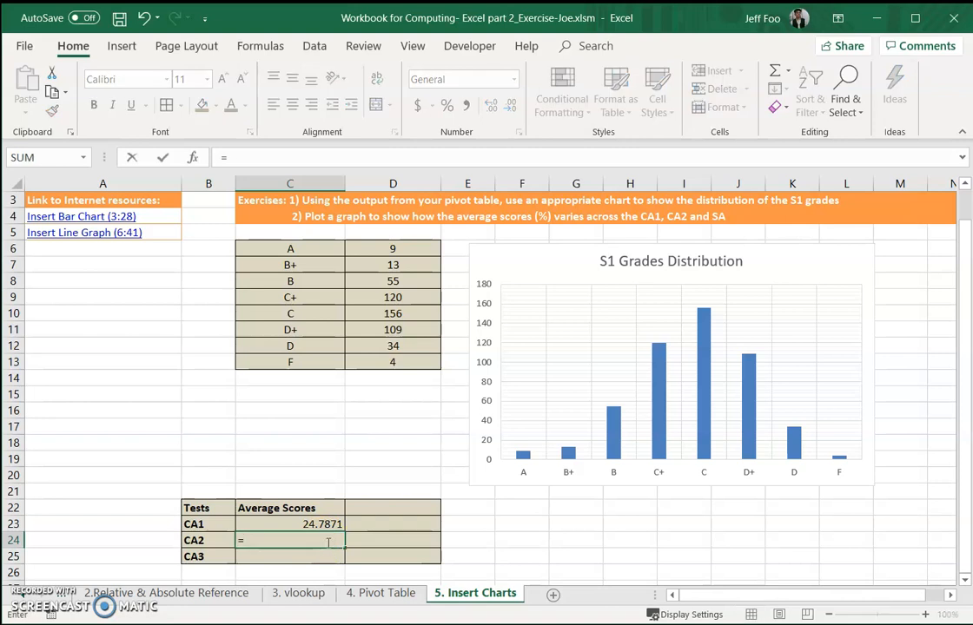
text(AVERAGE()
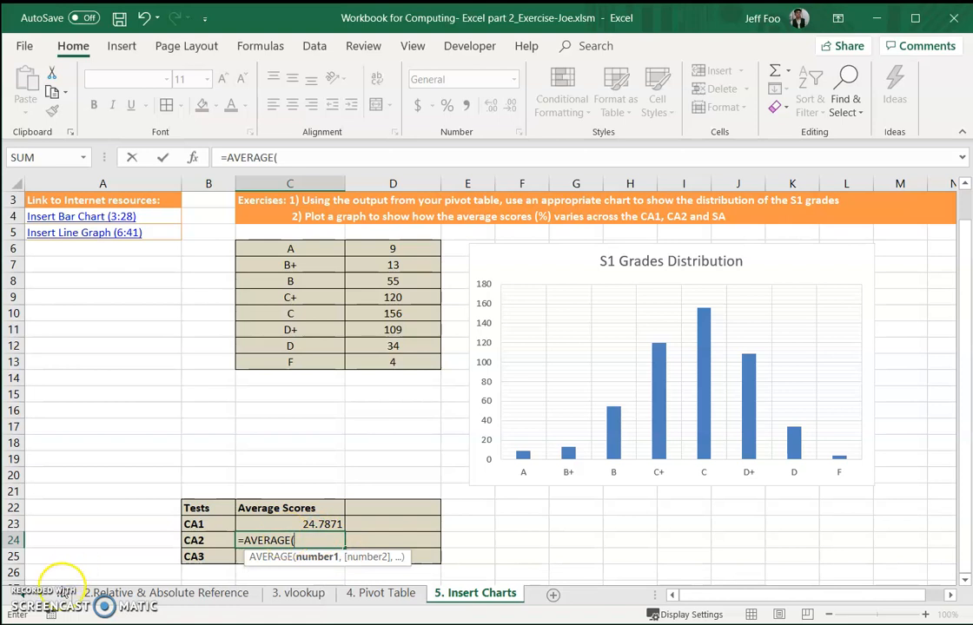
click(21, 593)
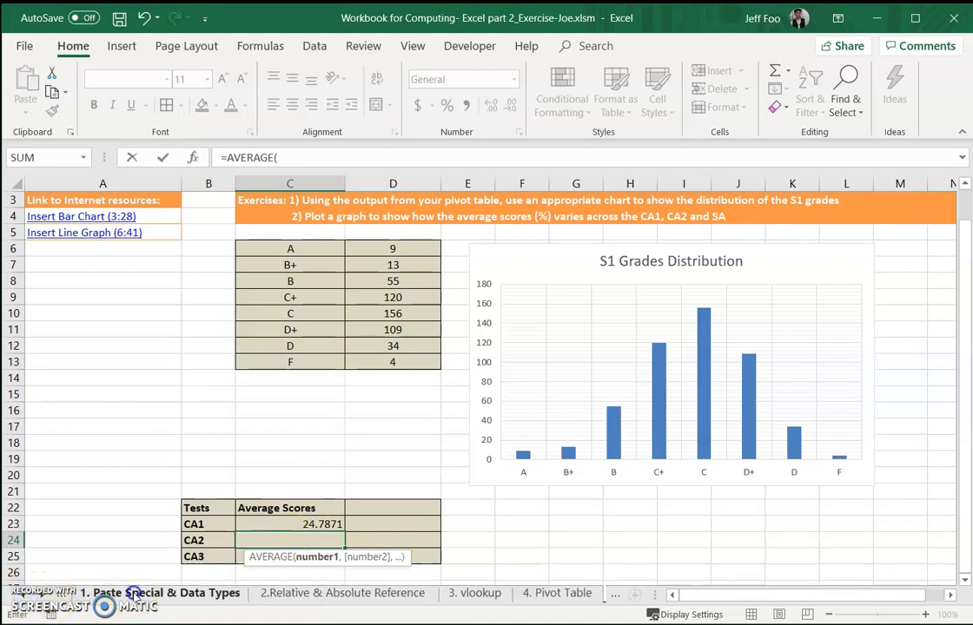
click(139, 591)
drag(602, 504, 607, 298)
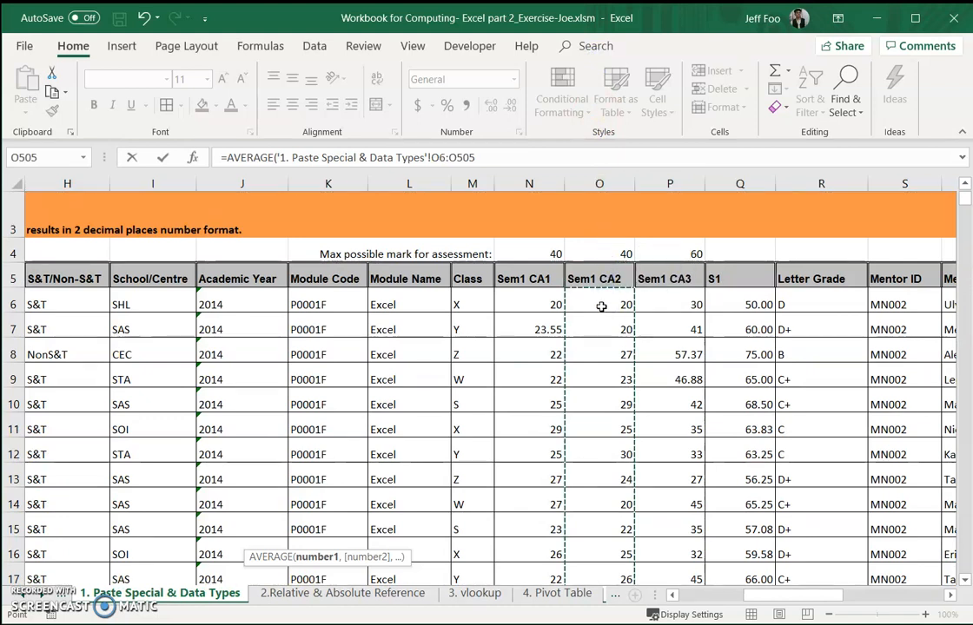
key(Return)
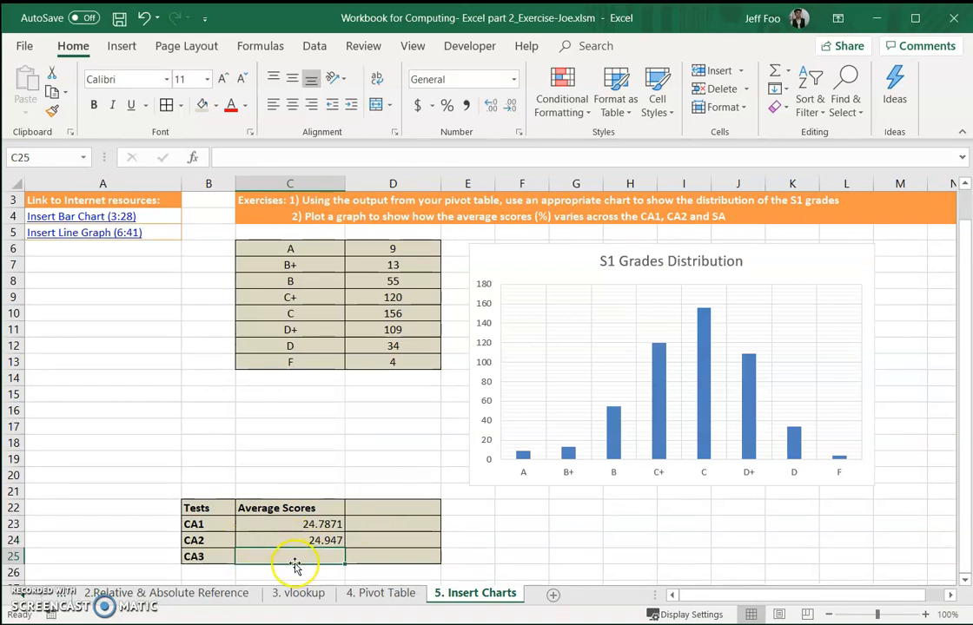
Step: Calculate the CA3 average in C25 with AVERAGE over P6:P505 of the Paste Special & Data Types sheet
text(=AVERAGE()
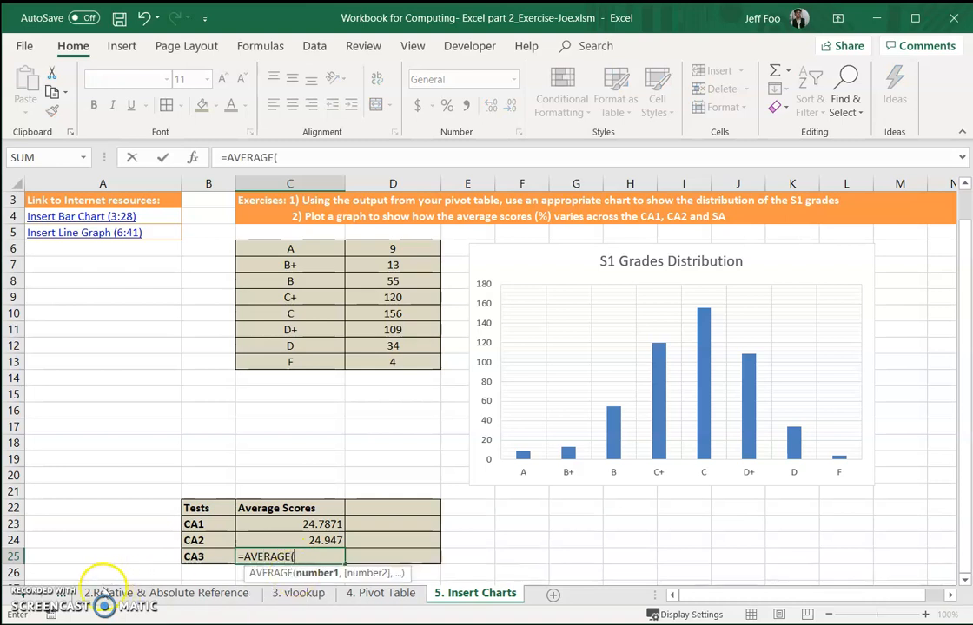
click(16, 594)
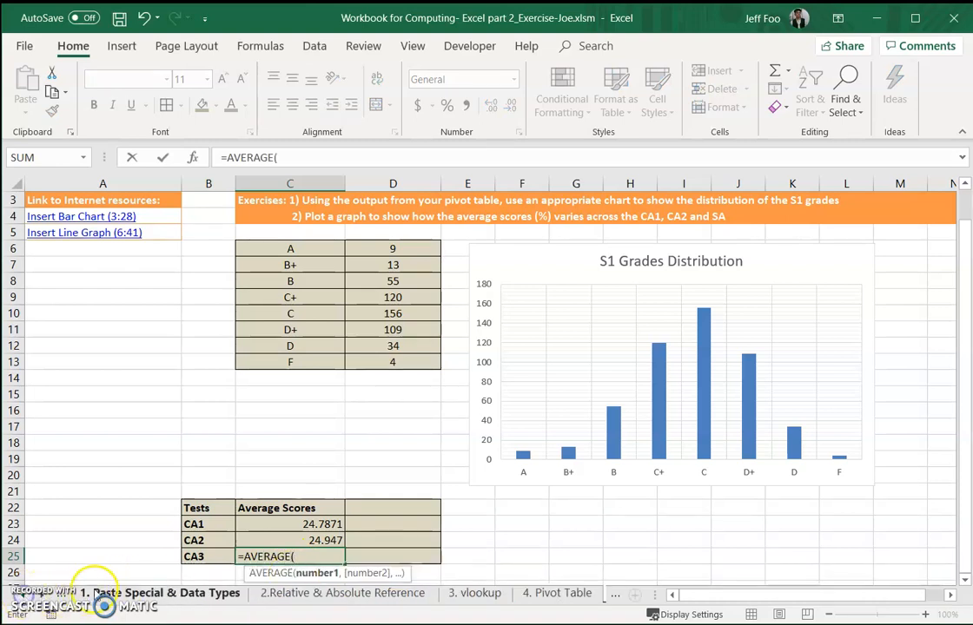
click(156, 593)
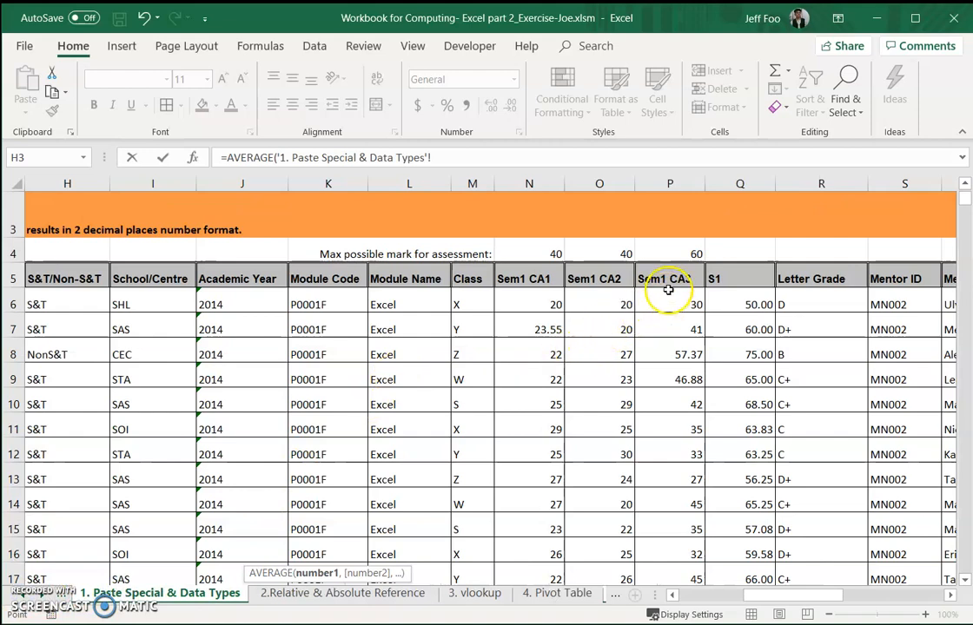
drag(669, 304, 692, 534)
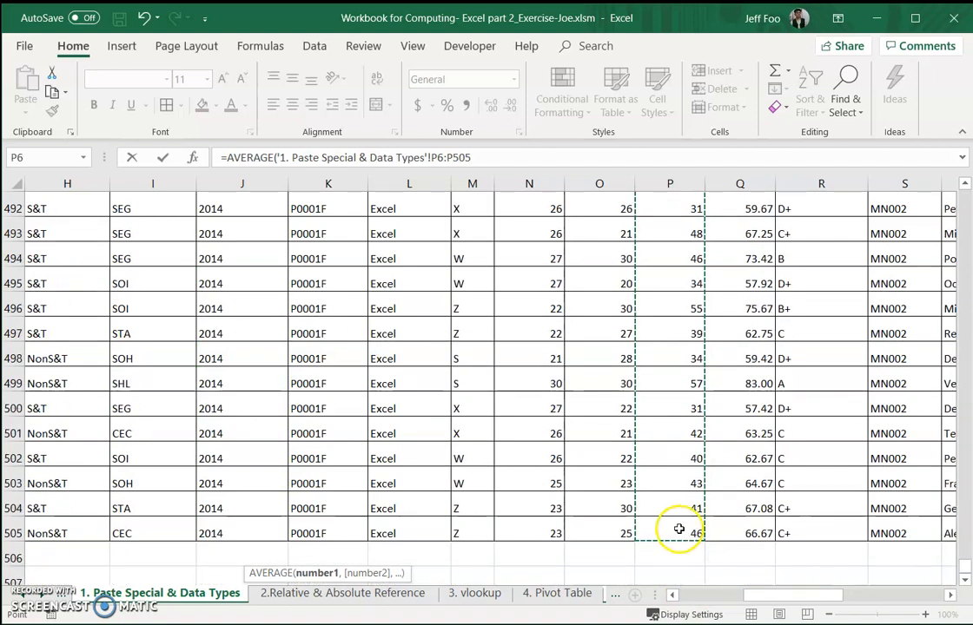
key(Return)
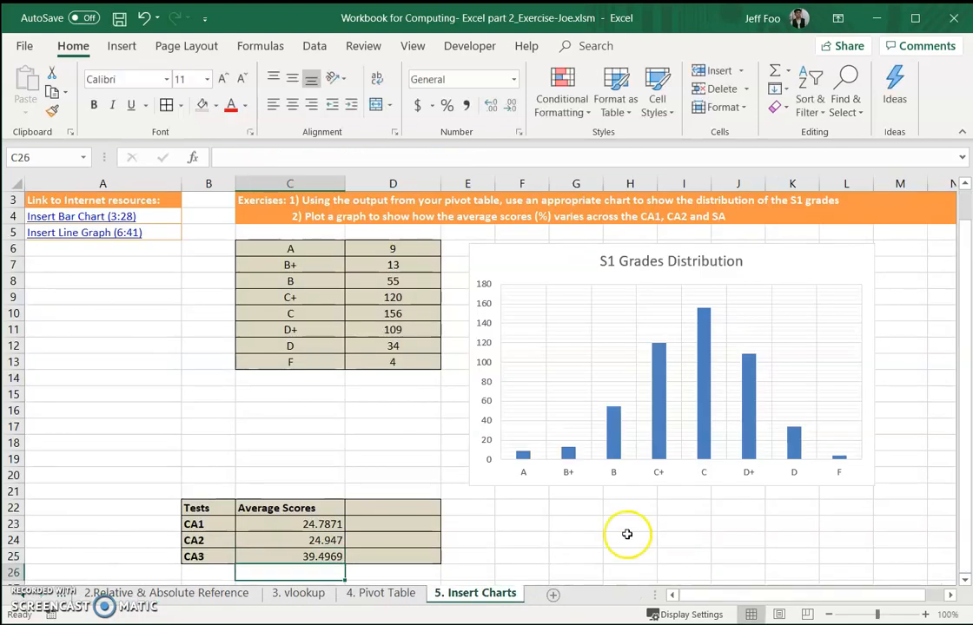
Step: Reduce the average scores in C23:C25 to two decimal places
click(292, 526)
drag(292, 533, 296, 557)
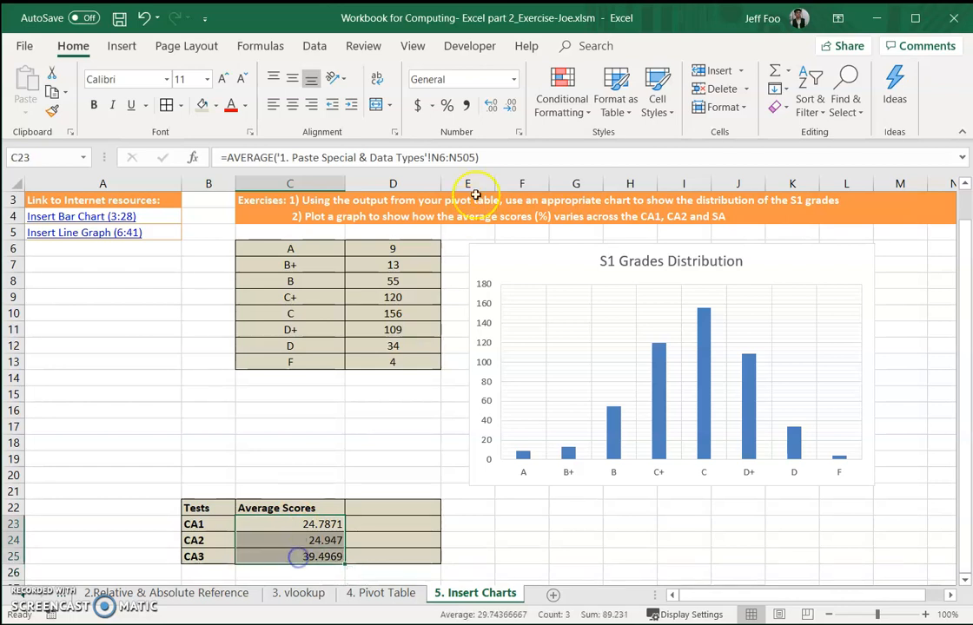
click(511, 109)
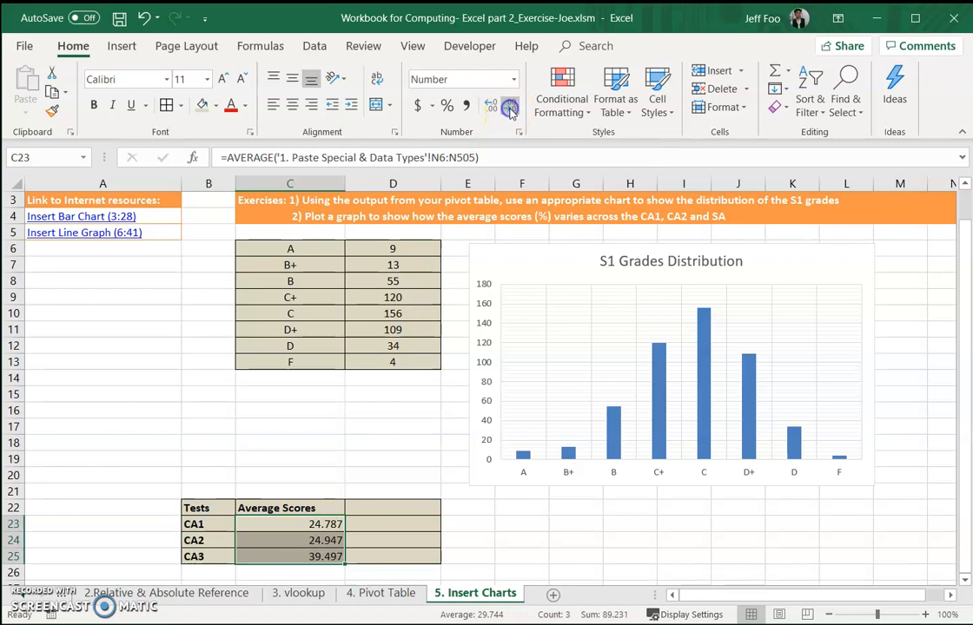
click(511, 109)
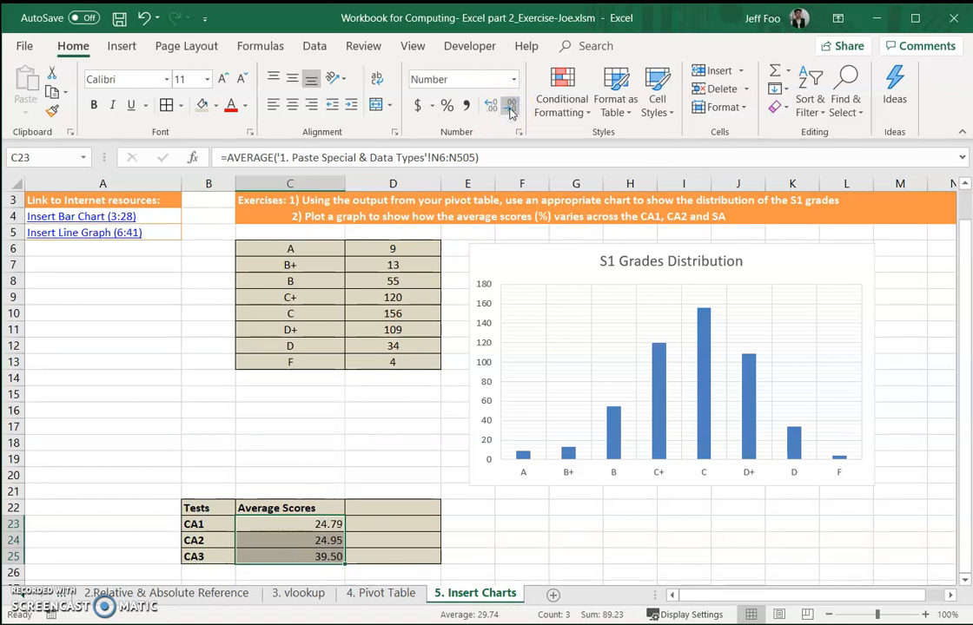
click(301, 522)
click(290, 541)
click(293, 523)
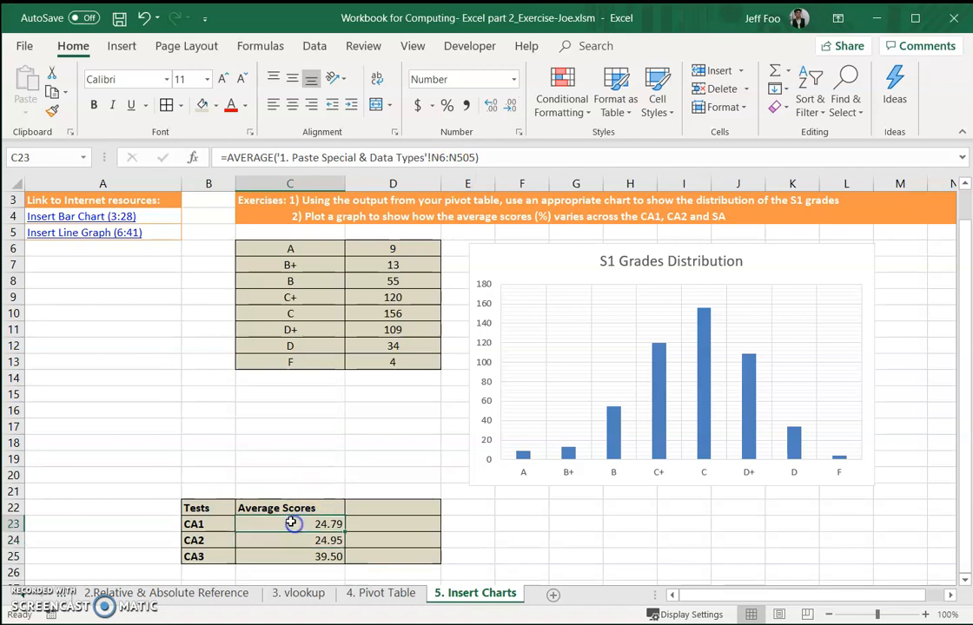
click(270, 541)
click(286, 524)
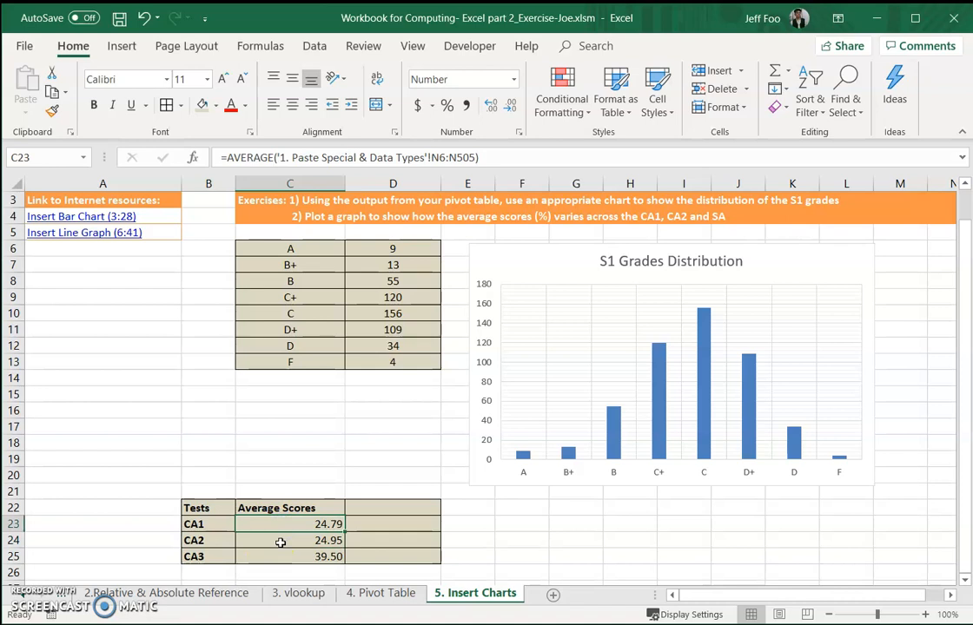
click(280, 541)
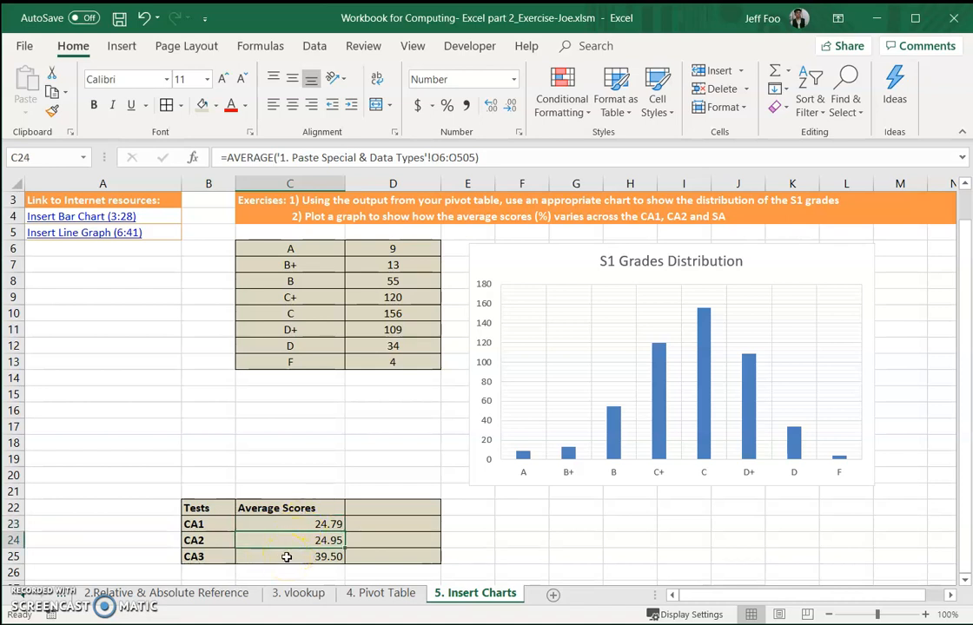
Step: Add the maximum marks to the test labels in B23:B25, making them CA1 (40), CA2 (40) and CA3 (60)
click(287, 556)
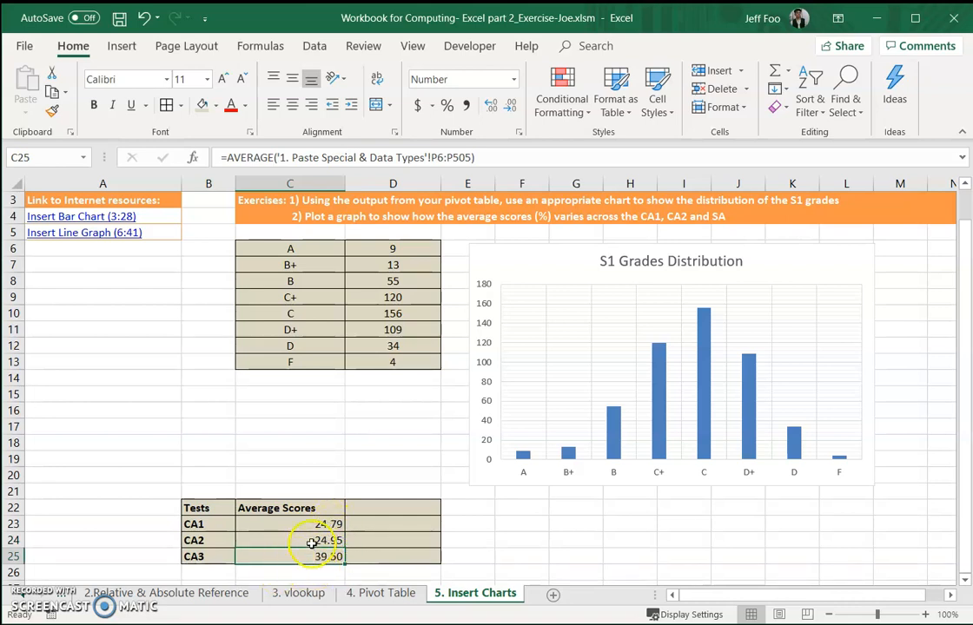
click(208, 524)
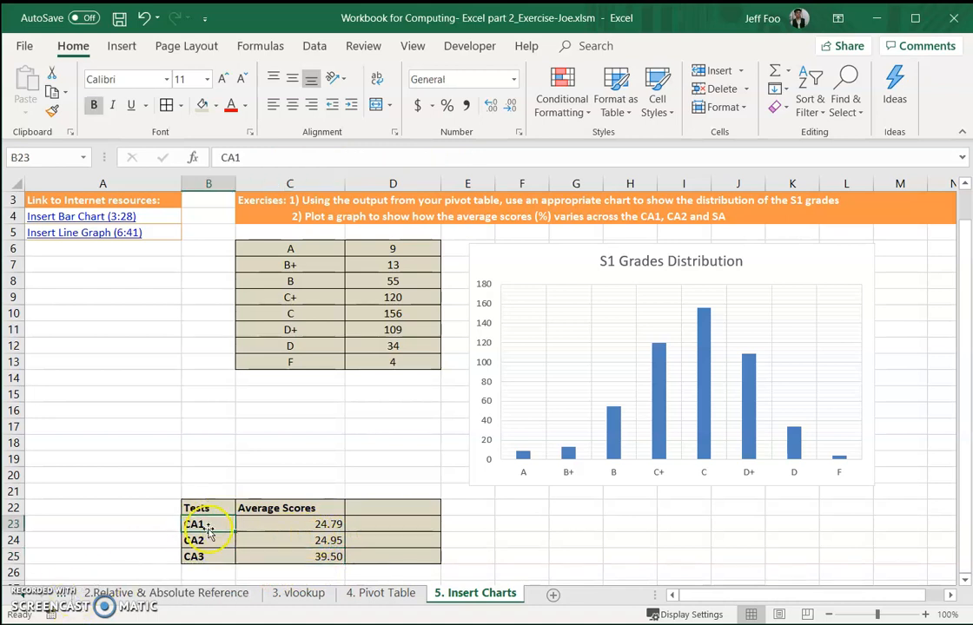
double_click(213, 522)
text((40)
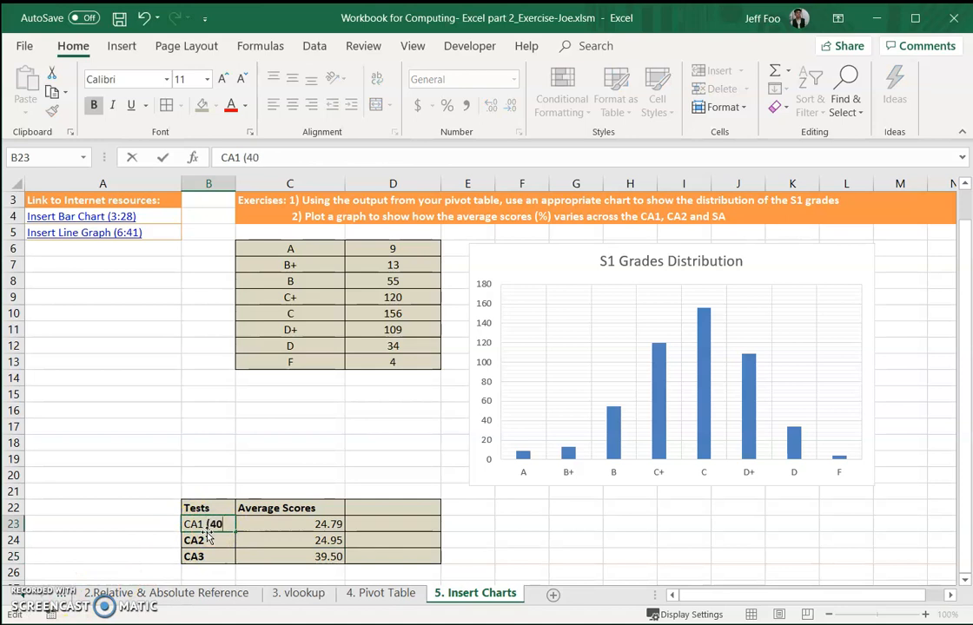
text())
key(Return)
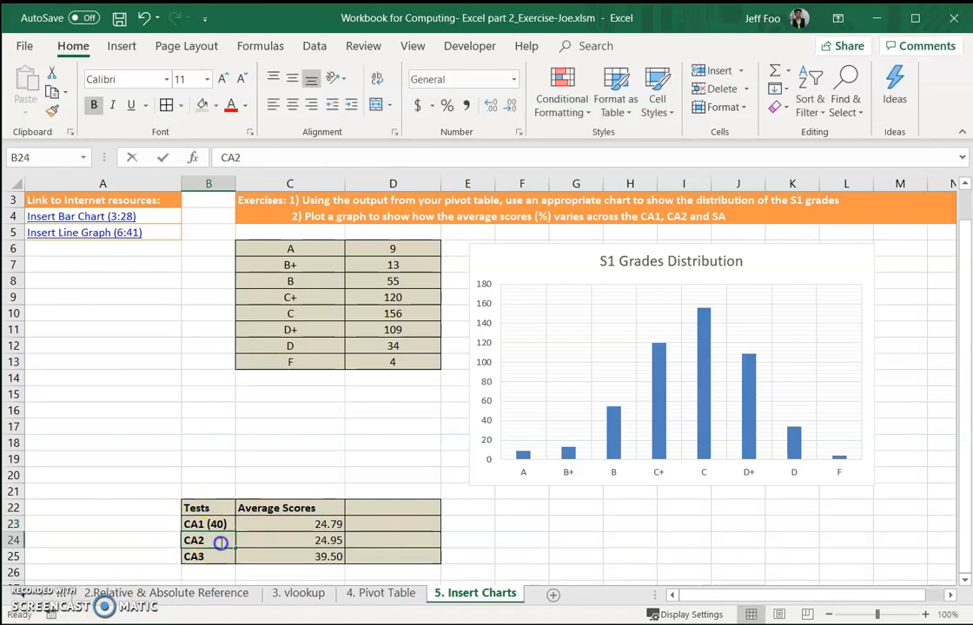
double_click(222, 541)
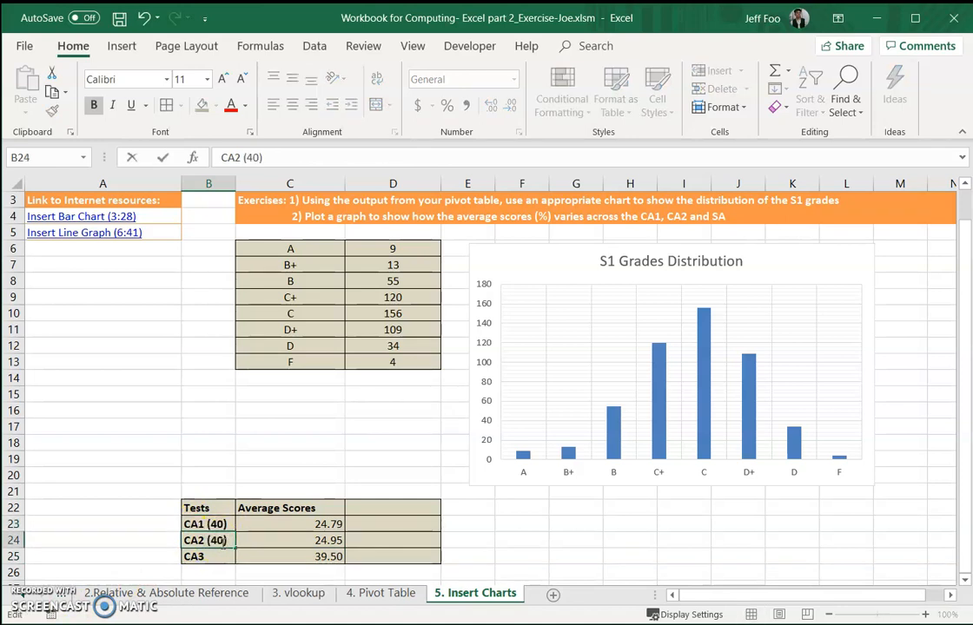
text((40))
double_click(218, 556)
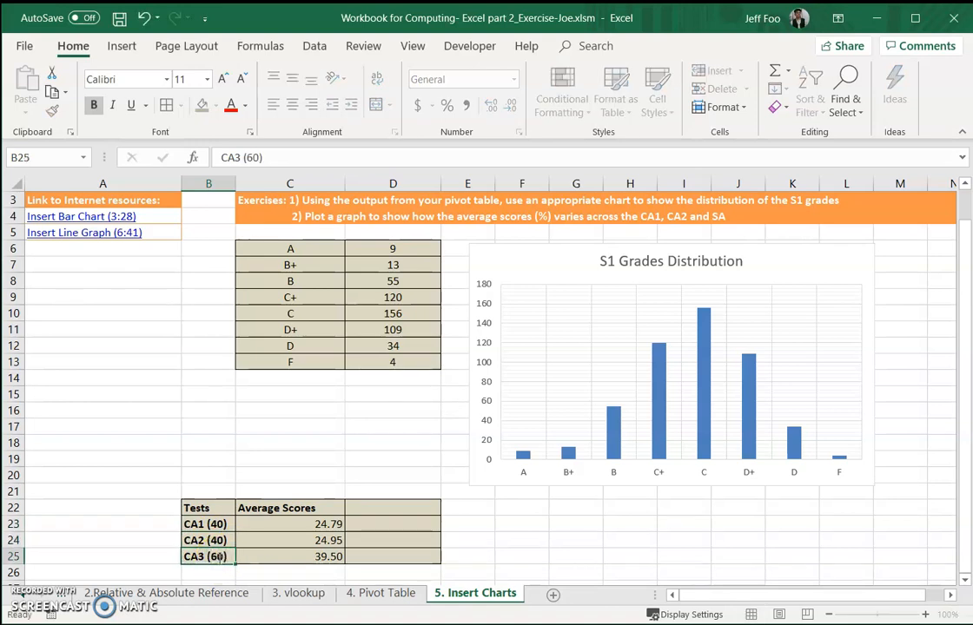
key(Tab)
Step: Enter the column header "% Average" in D22 of the average scores table
mouse_move(288, 527)
mouse_down()
mouse_move(265, 539)
mouse_move(265, 523)
mouse_move(295, 542)
mouse_up()
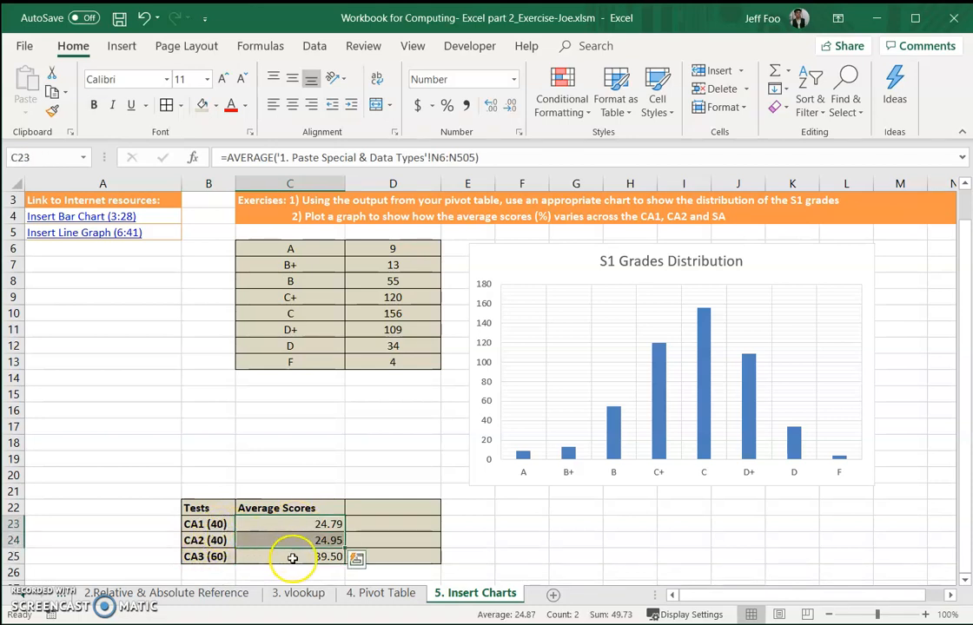
click(293, 556)
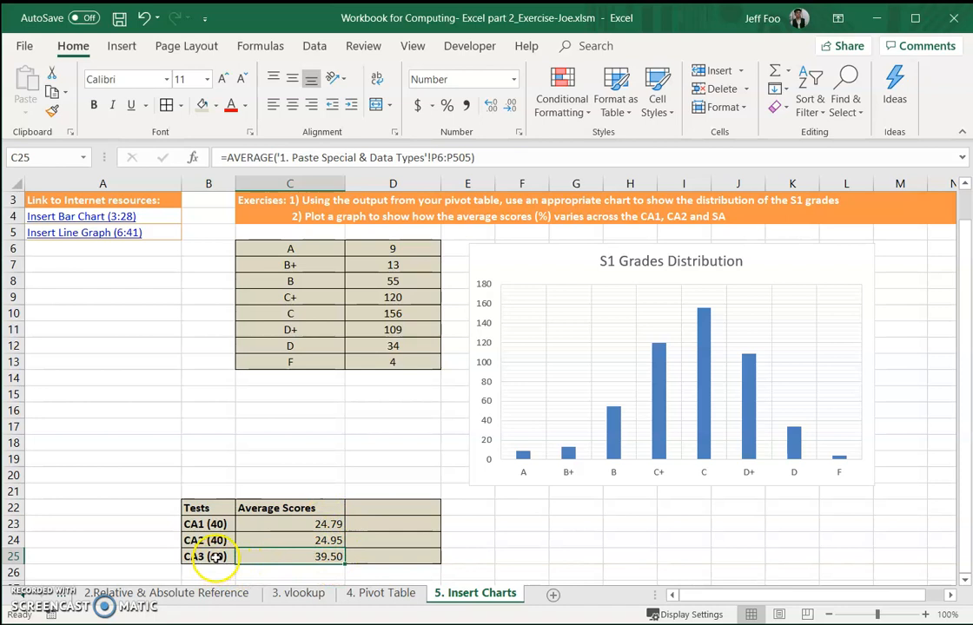
click(362, 508)
text(% Average)
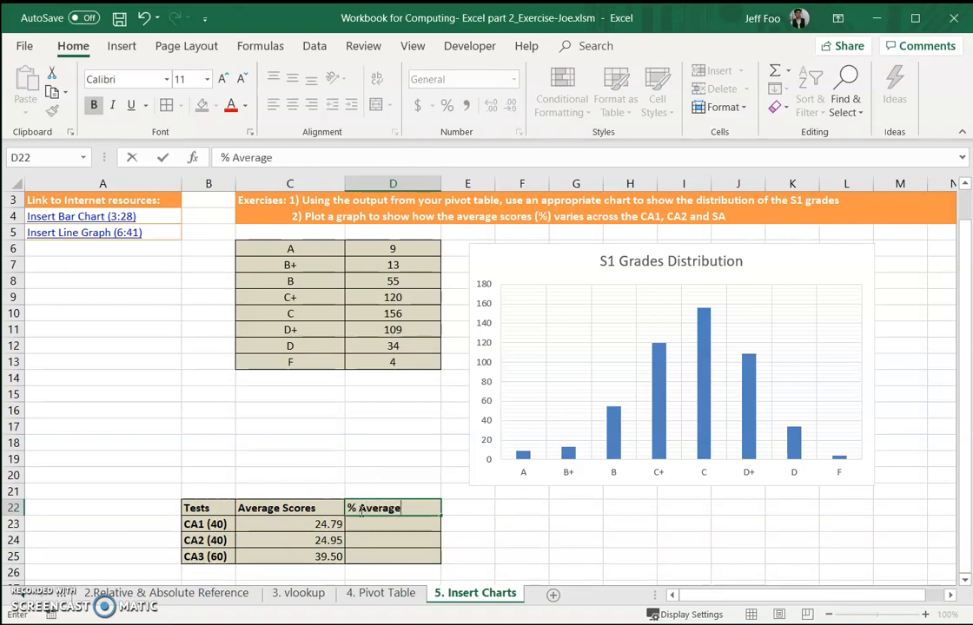
key(Return)
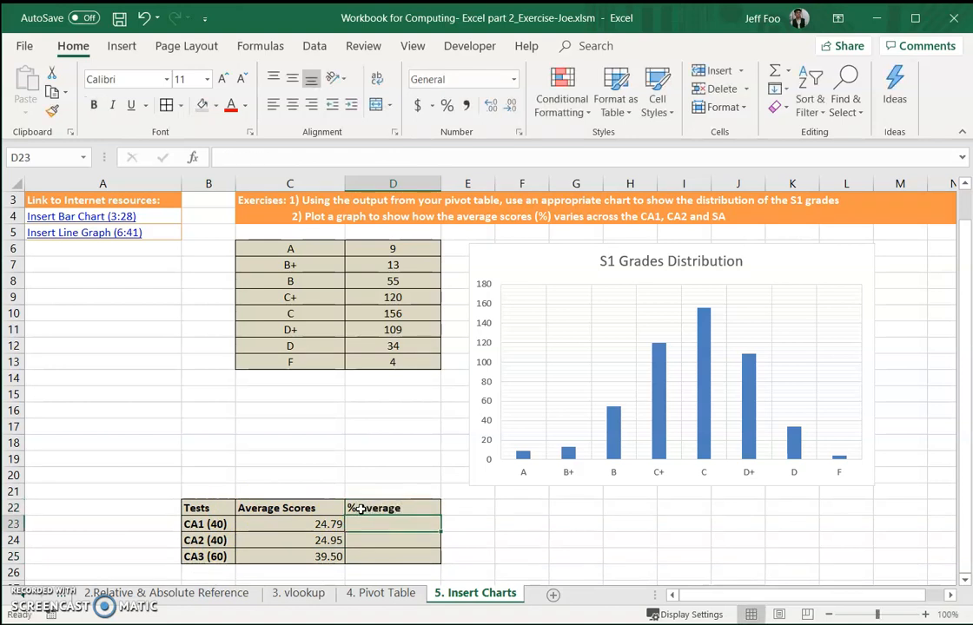
Step: Rename the table headers to "Average Raw Scores" in C22 and "% Average Scores" in D22
click(287, 508)
double_click(284, 508)
text(R)
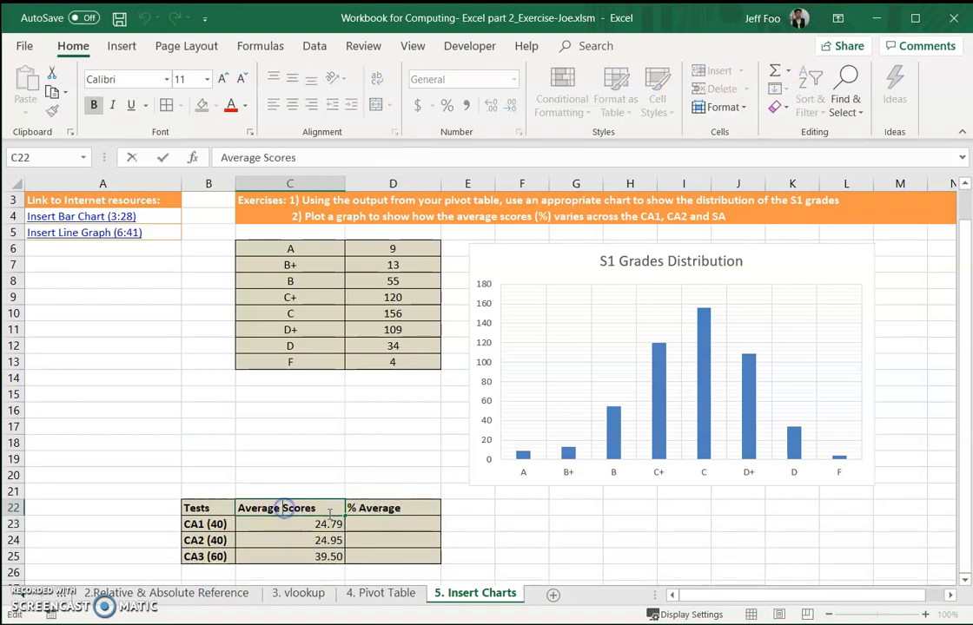
text(aw)
key(Return)
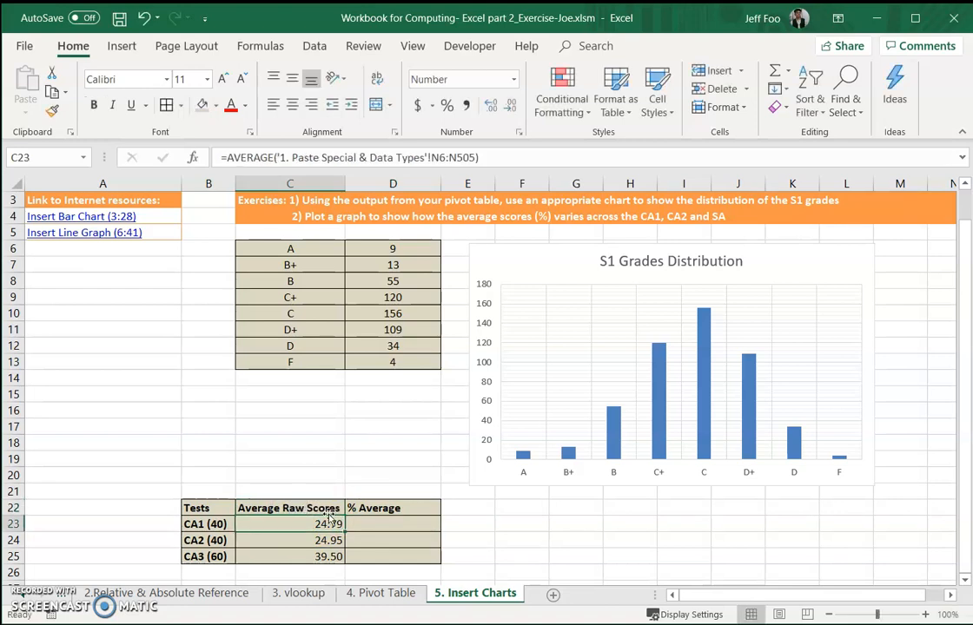
click(410, 509)
double_click(410, 508)
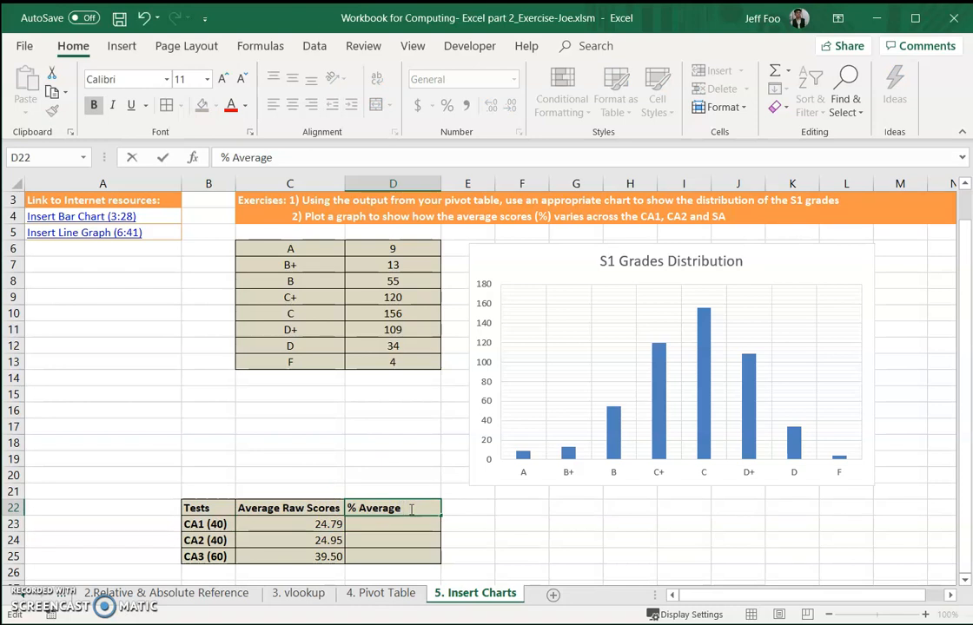
text(ores)
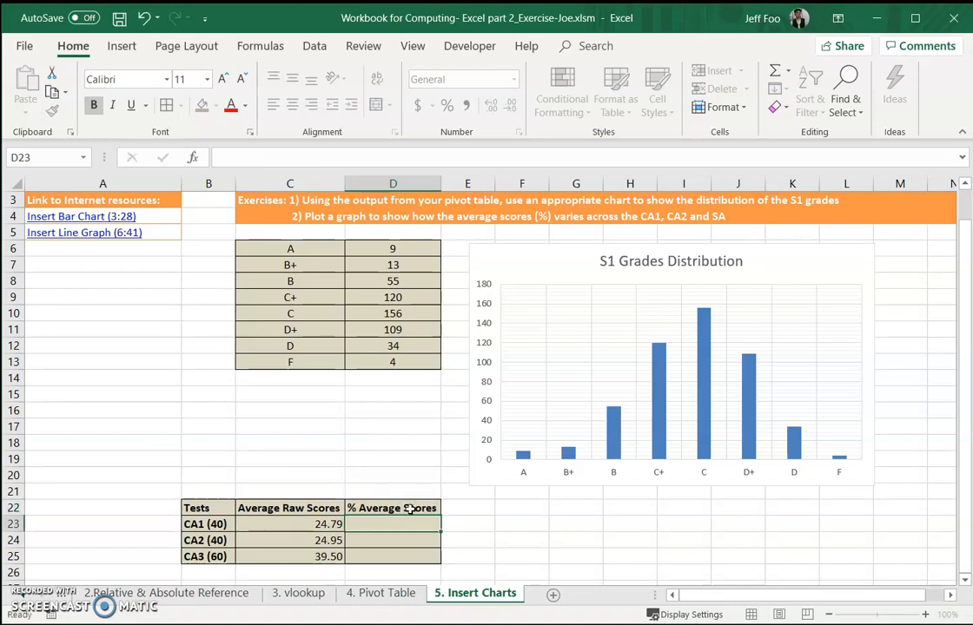
key(Return)
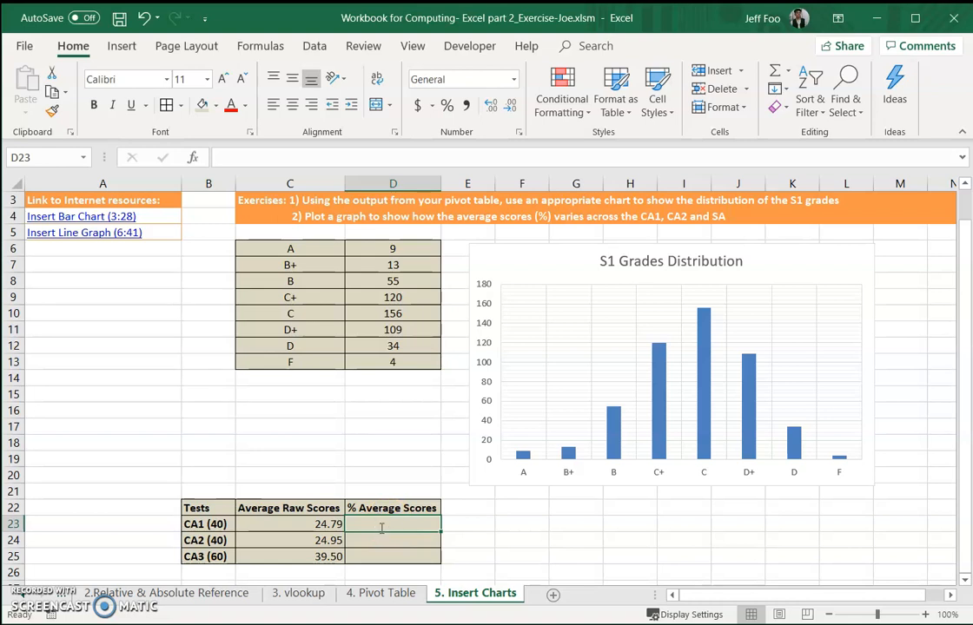
Step: Calculate the CA1 percentage average in D23 with the formula =C23/40
text(=)
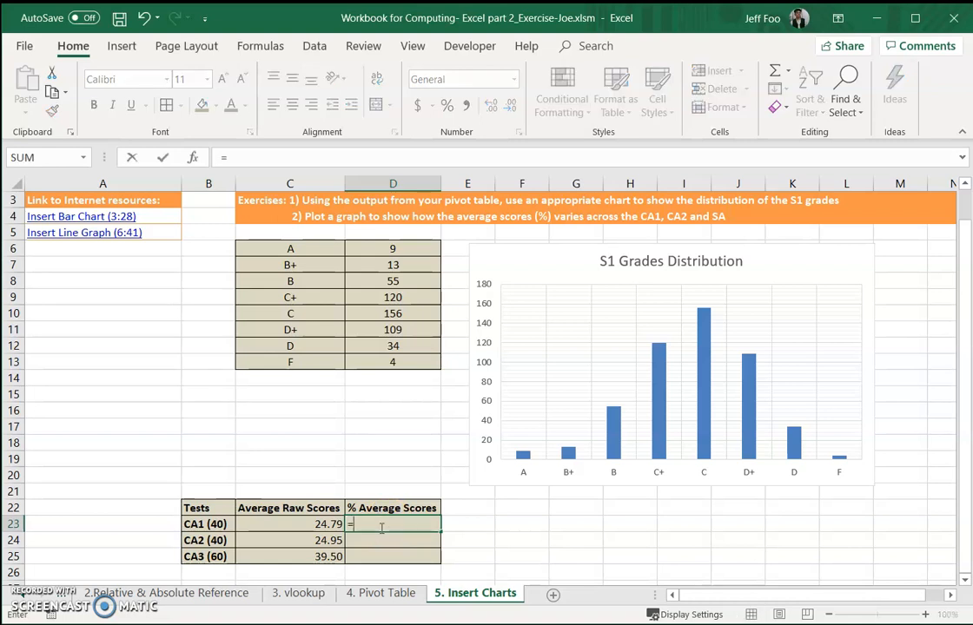
click(298, 524)
click(304, 525)
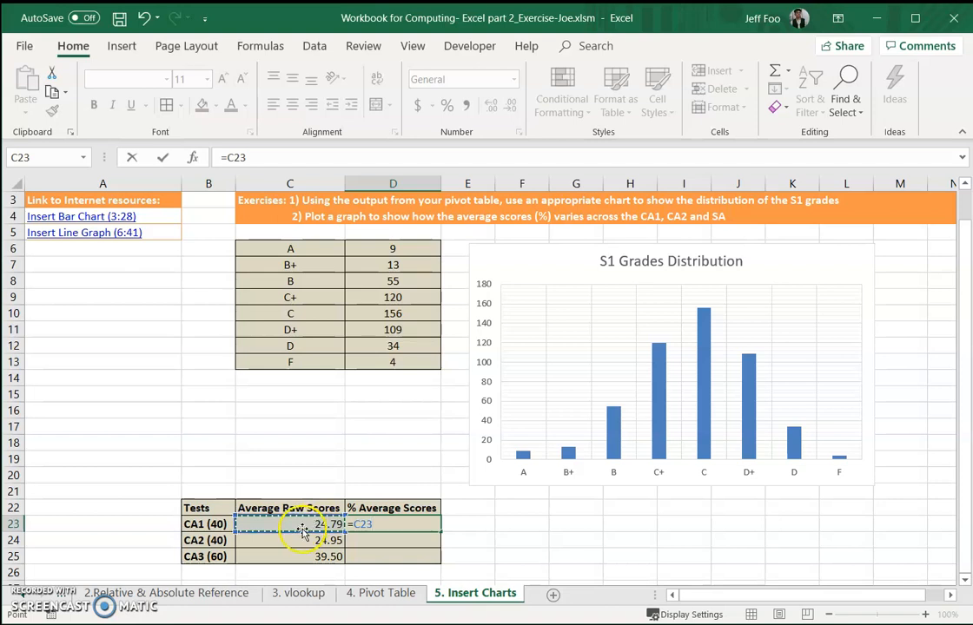
text(/)
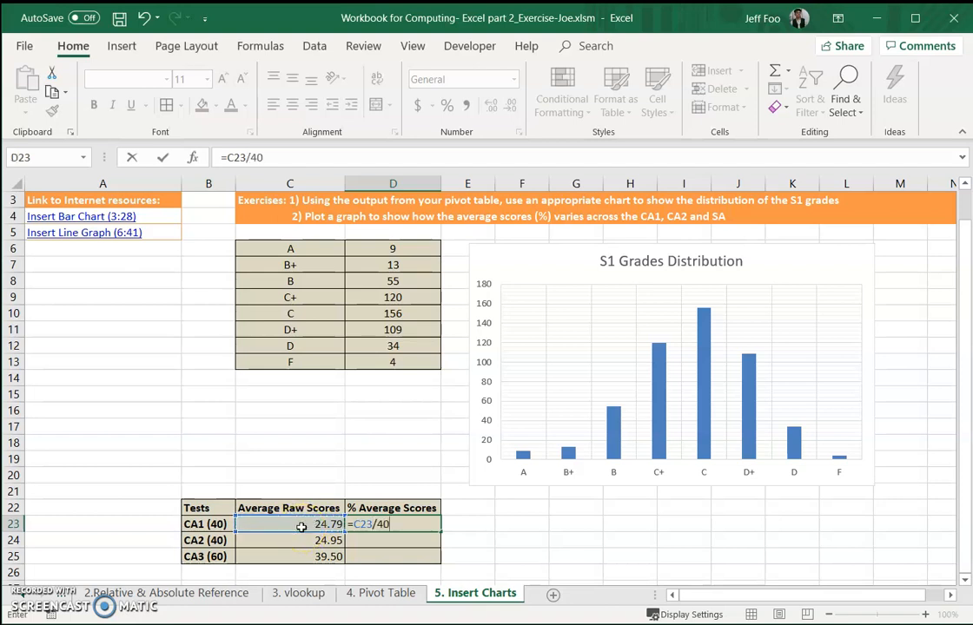
text(40)
key(Return)
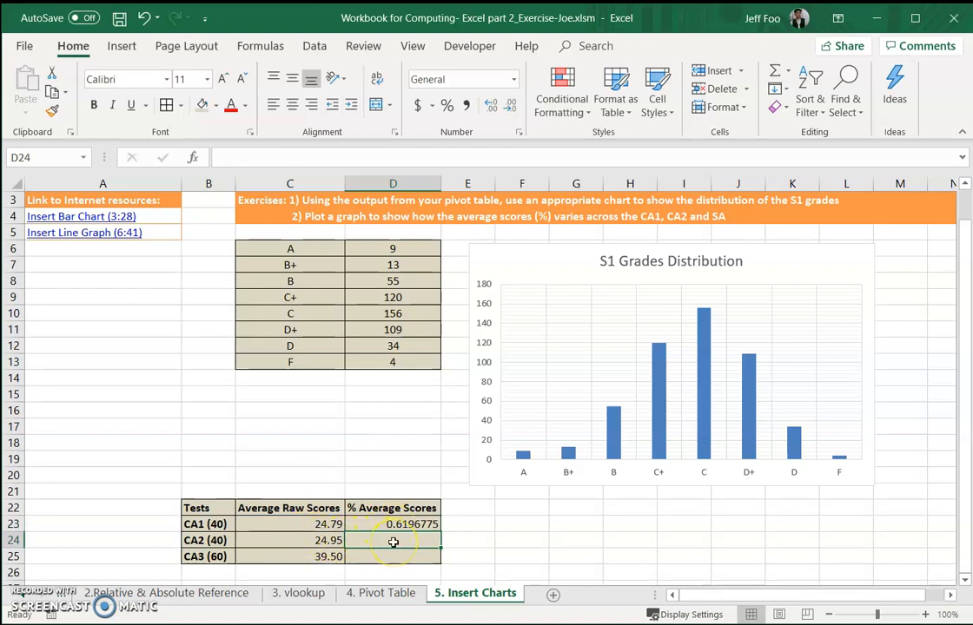
Step: Calculate the CA2 percentage average in D24 with the formula =C24/40
text(=)
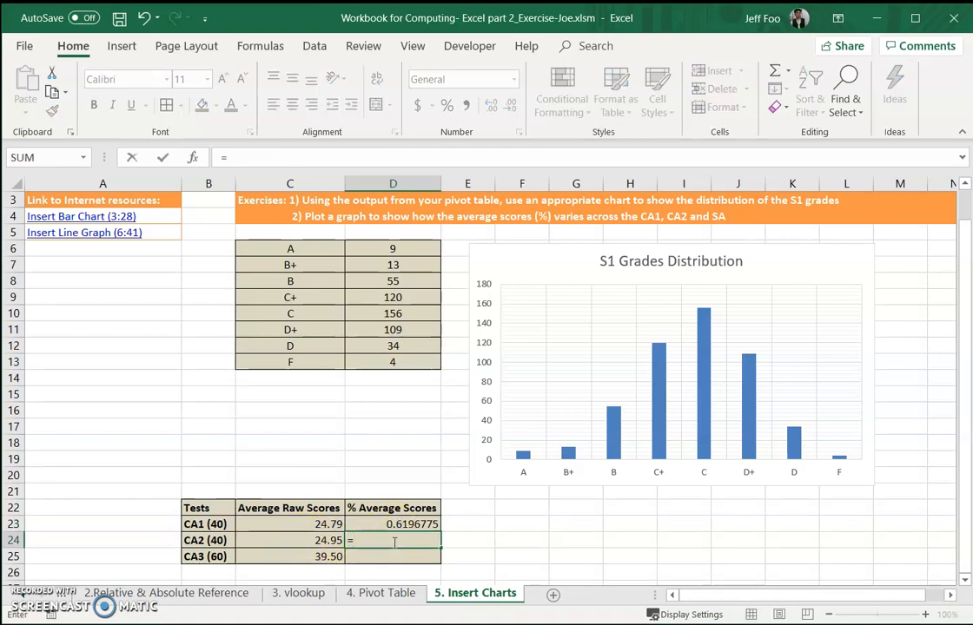
click(295, 541)
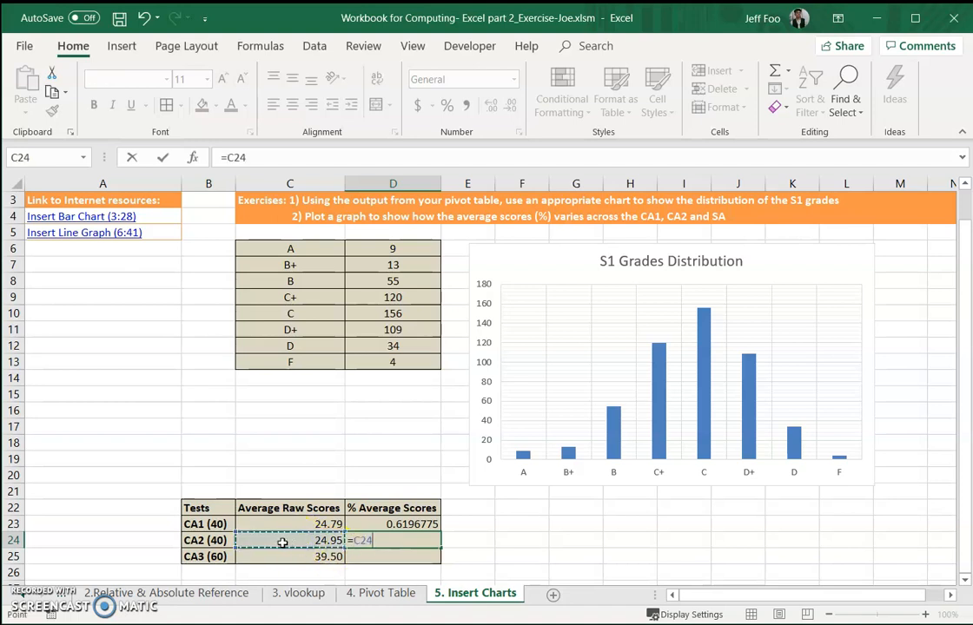
text(/)
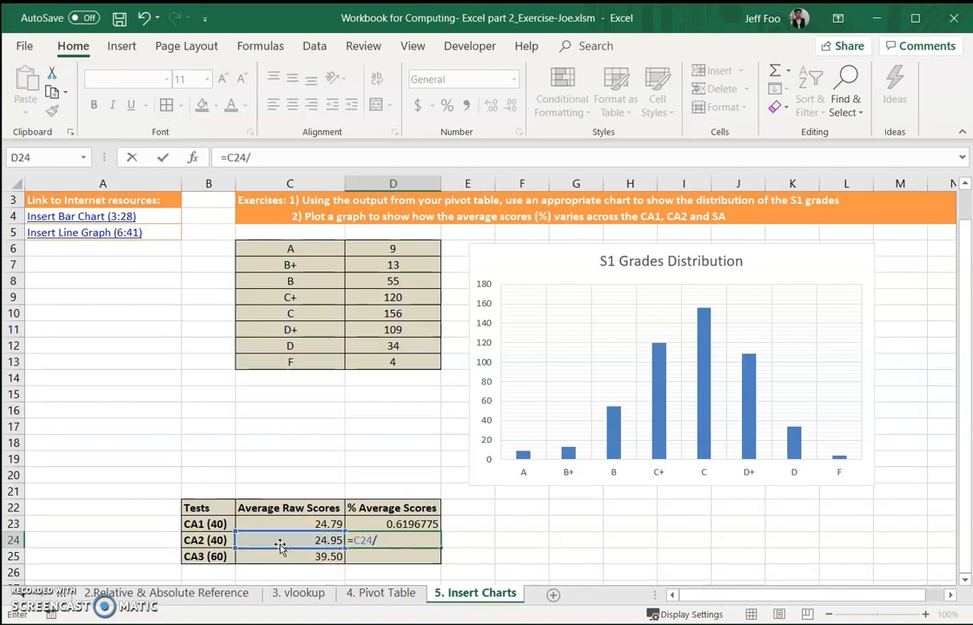
text(40)
key(Return)
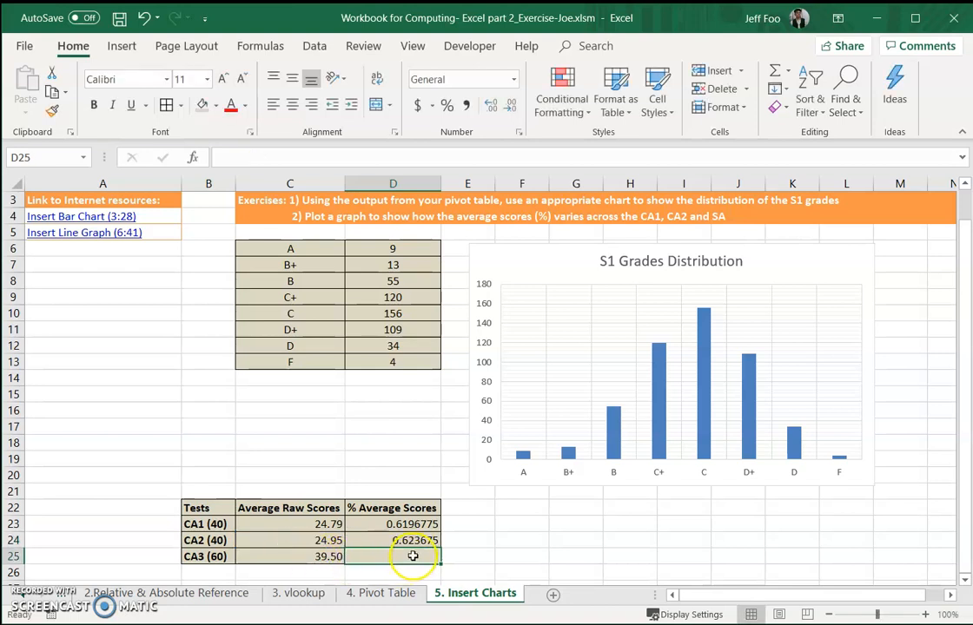
Step: Calculate the CA3 percentage average in D25 with the formula =C25/60
text(=)
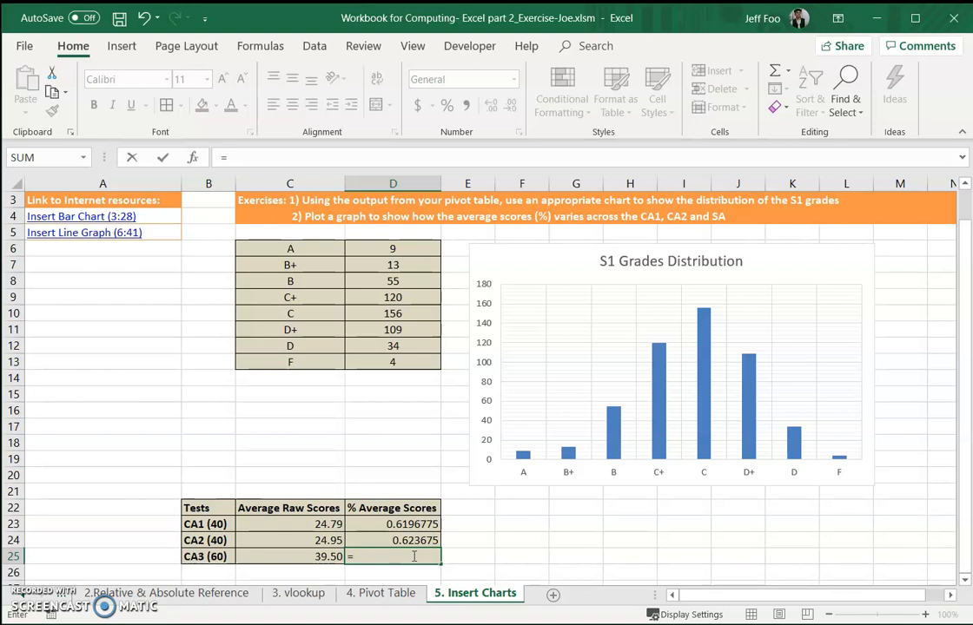
click(302, 557)
text(/60)
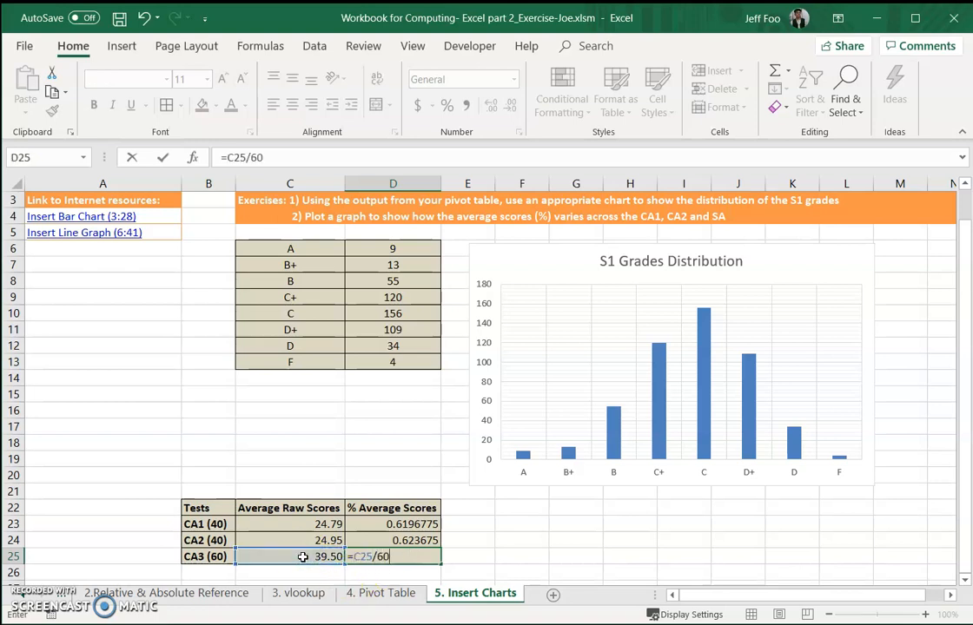
key(Return)
Step: Format the % Average Scores in D23:D25 as percentages
click(407, 524)
drag(407, 523, 406, 558)
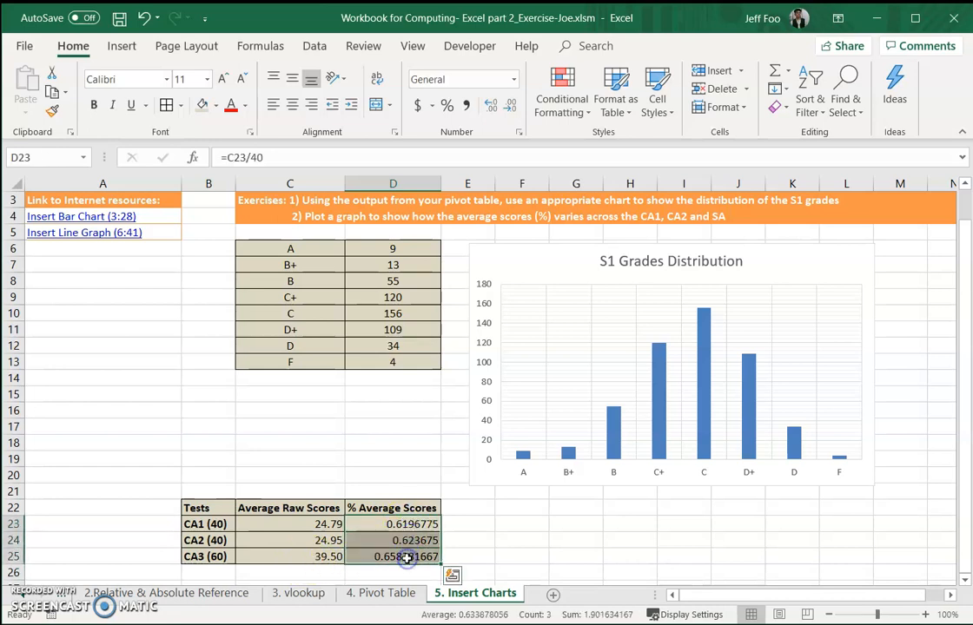
click(448, 105)
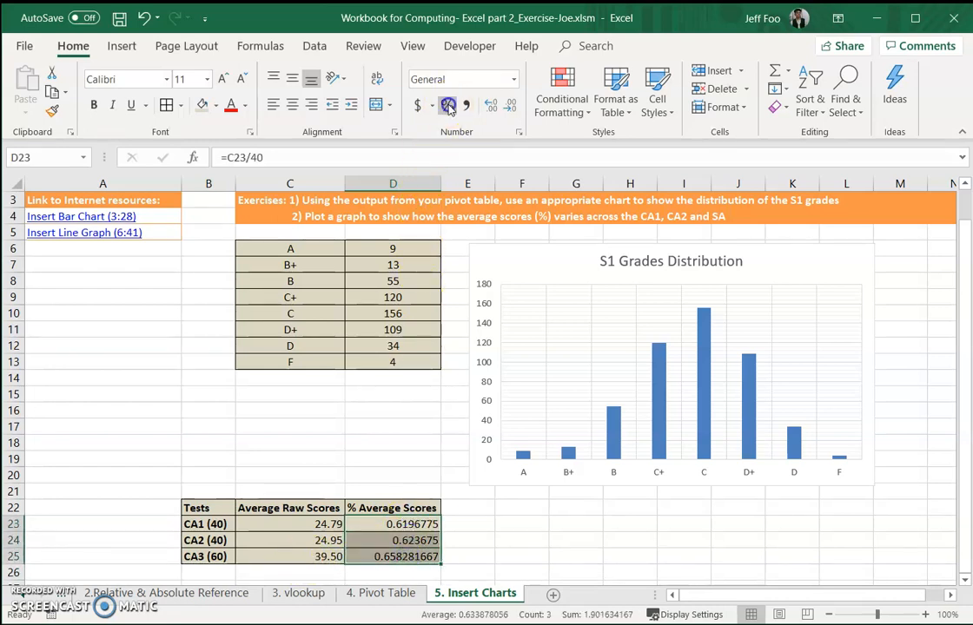
click(482, 521)
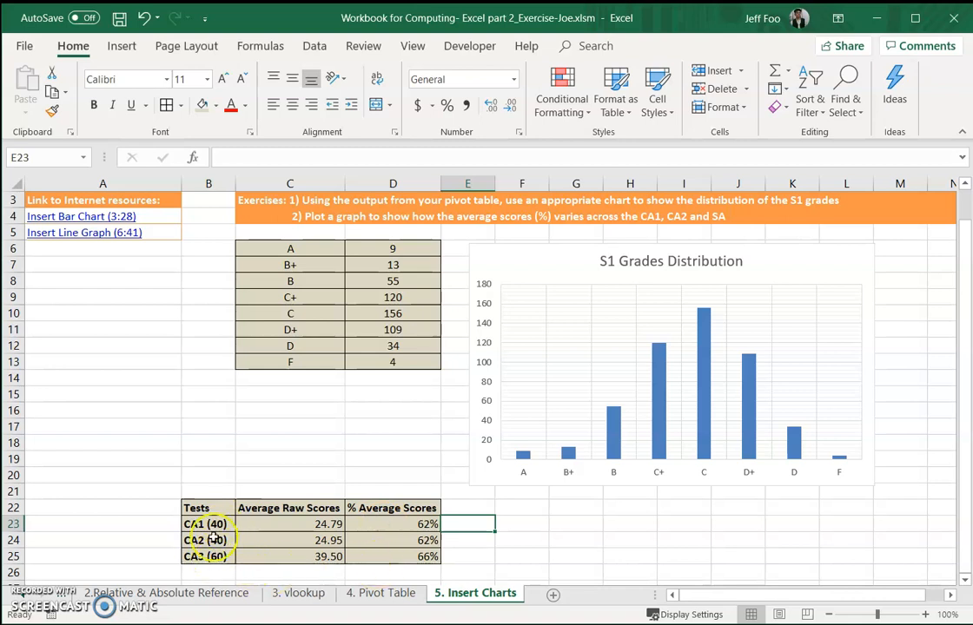
Step: Increase the percentages in D23:D25 to two decimal places
drag(404, 524, 387, 555)
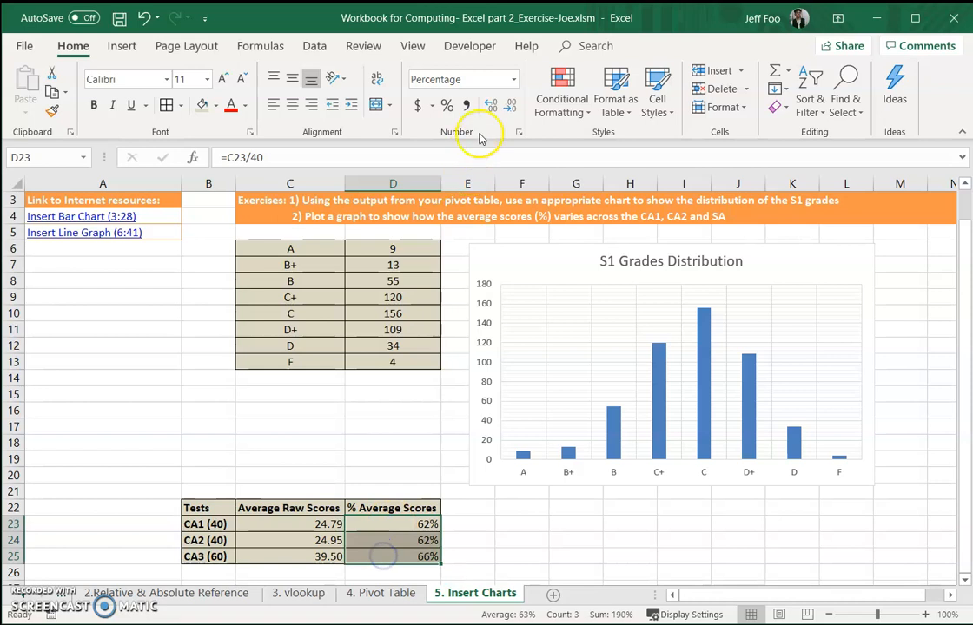
click(490, 107)
click(489, 107)
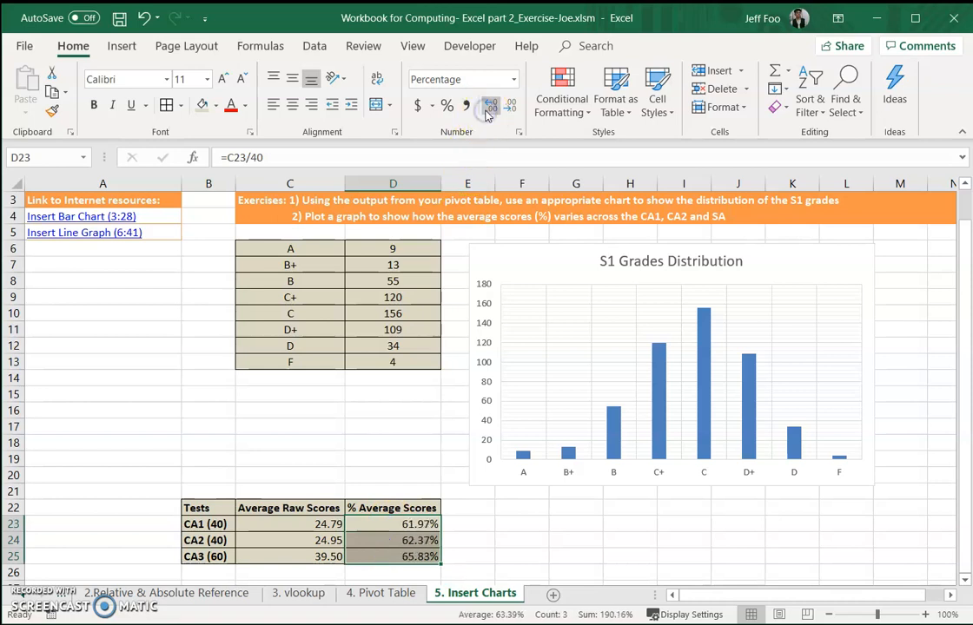
click(482, 524)
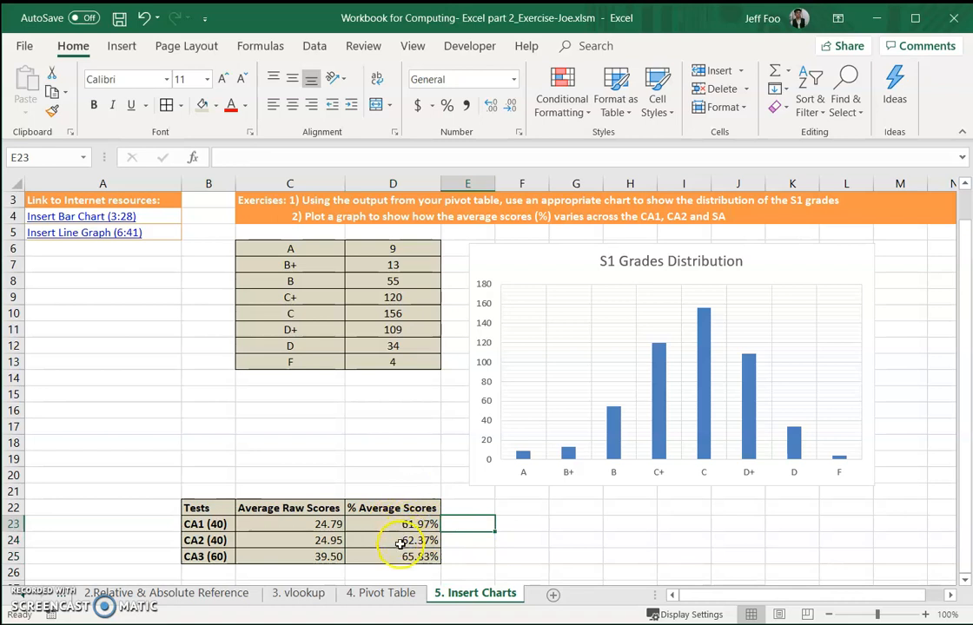
Step: Compare the test labels and percentage averages in rows 23 to 25 with the grade labels and counts in C6:D13
click(399, 544)
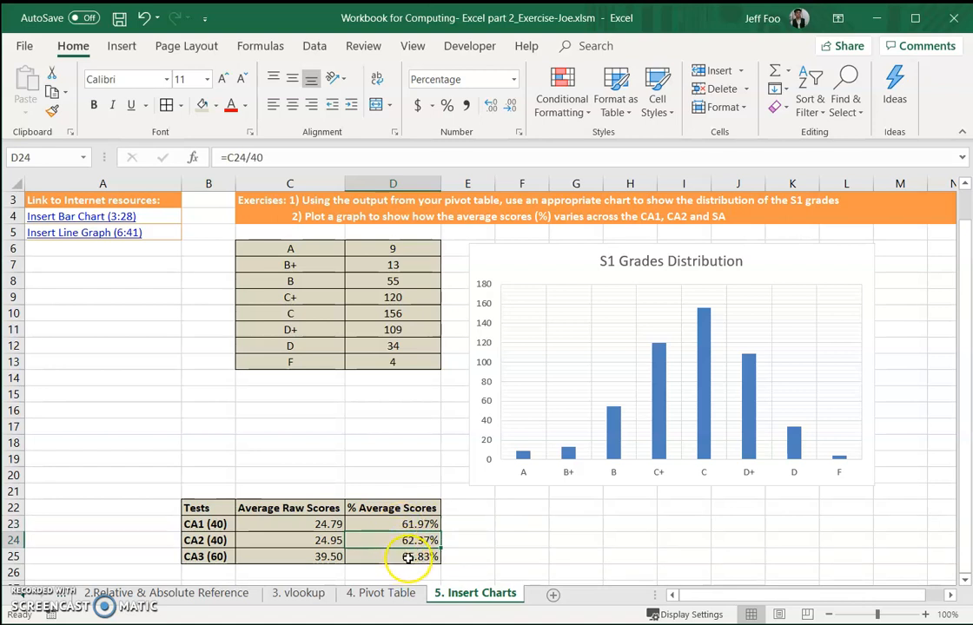
drag(210, 525, 201, 556)
drag(404, 524, 397, 558)
drag(214, 524, 202, 556)
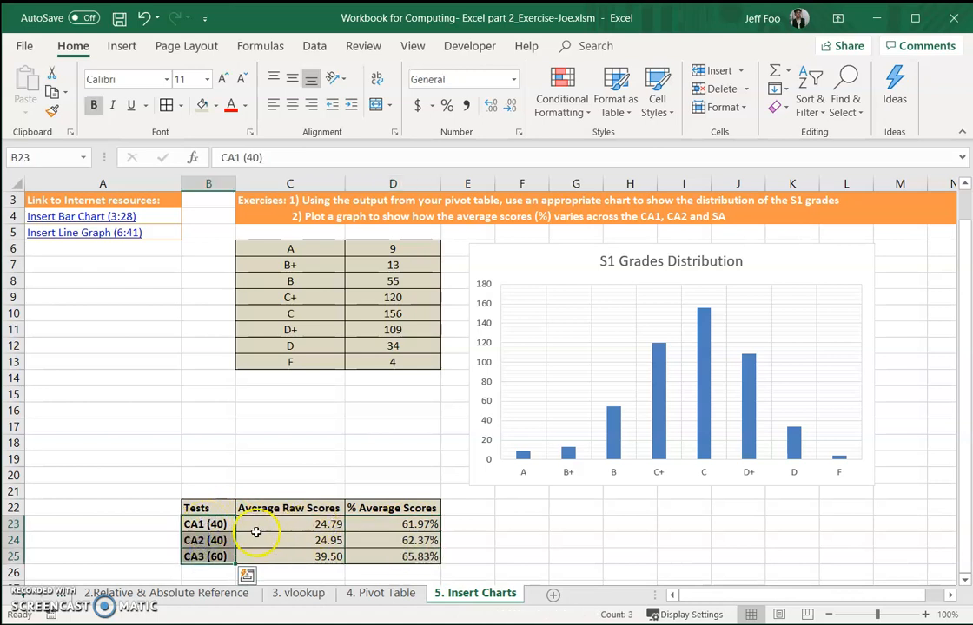
drag(295, 248, 354, 363)
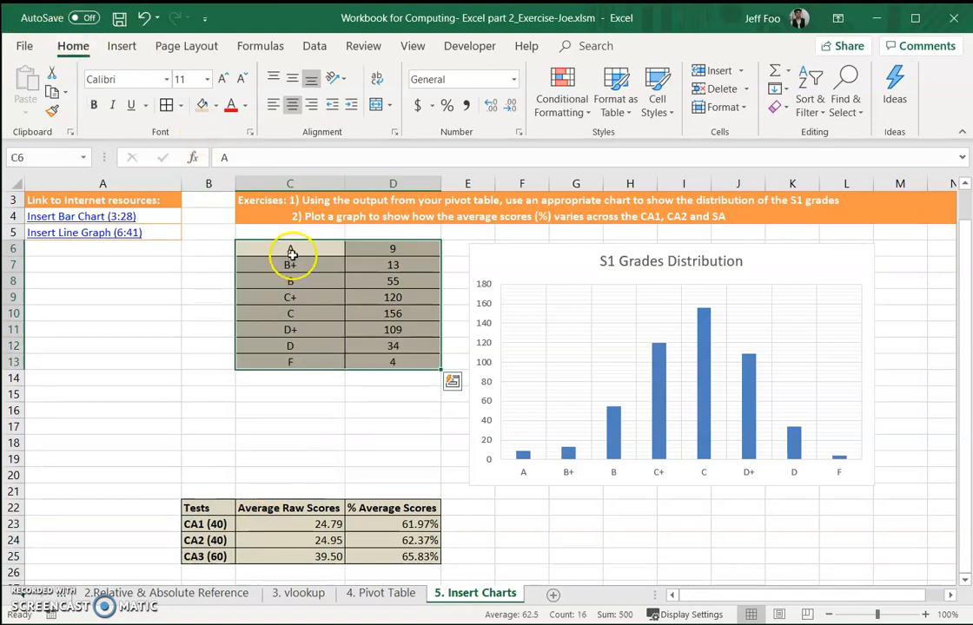
drag(289, 246, 292, 369)
drag(382, 249, 387, 356)
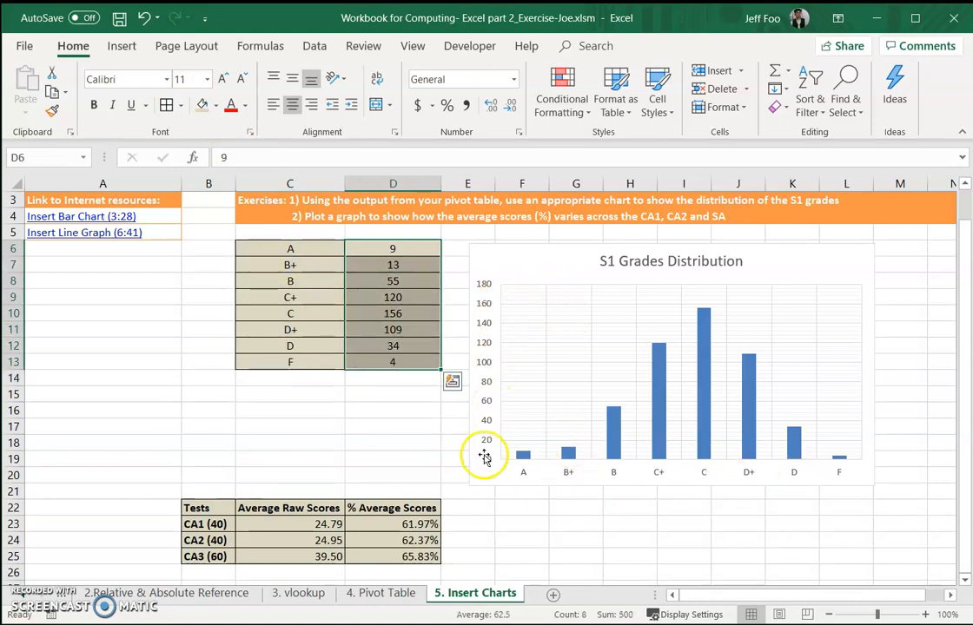
Step: Compare the adjacent grade columns in C6:D13 with the separated test labels in B23:B25 and percentages in D23:D25
drag(313, 248, 364, 371)
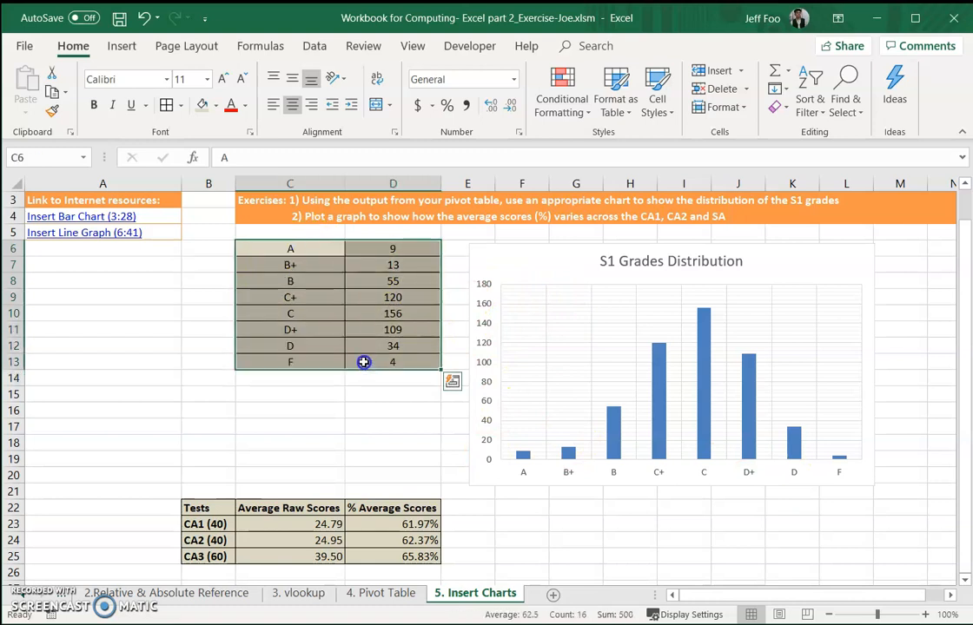
drag(198, 524, 197, 556)
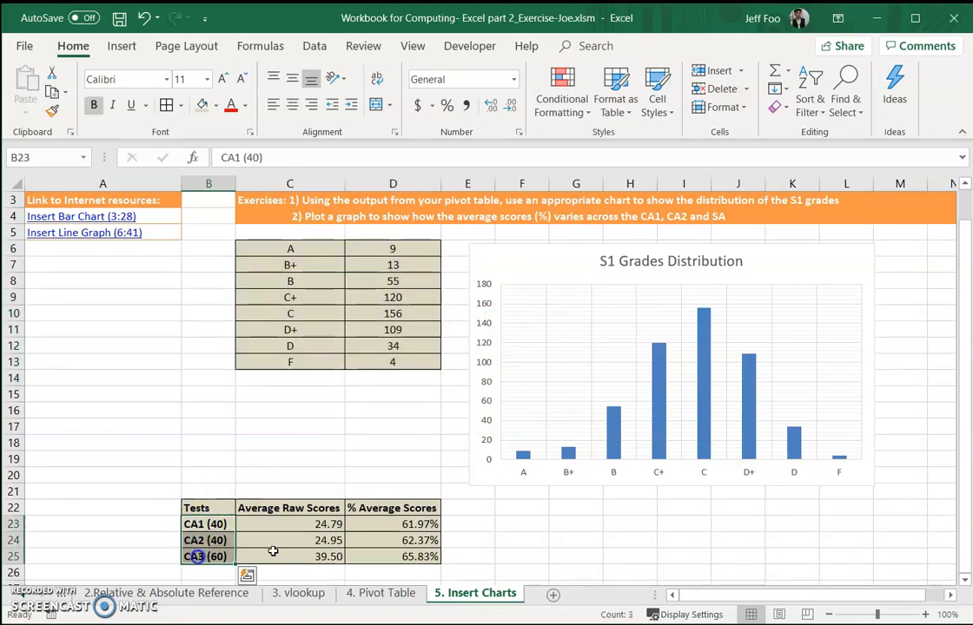
drag(397, 523, 402, 557)
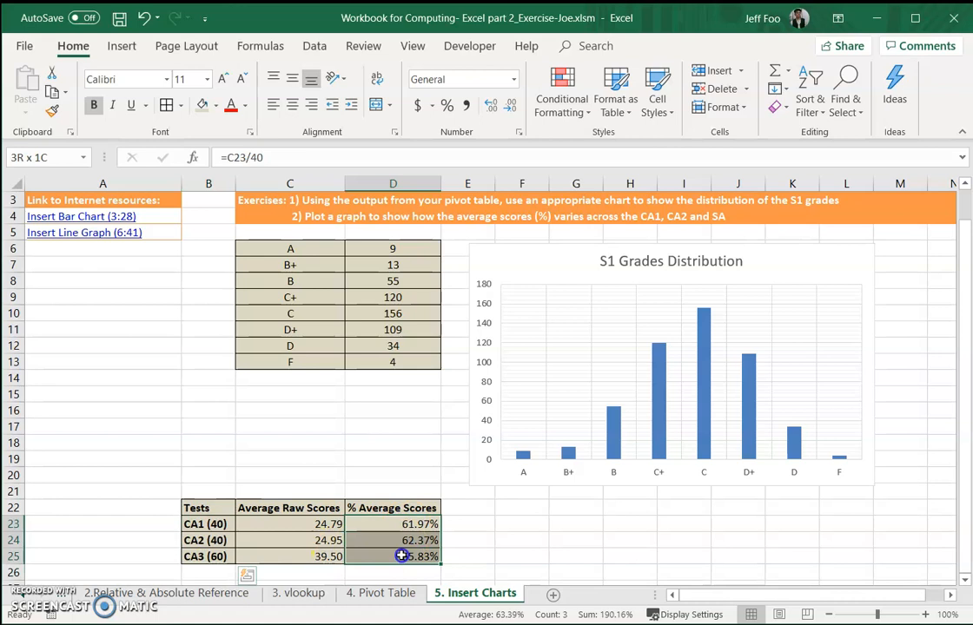
drag(200, 524, 375, 560)
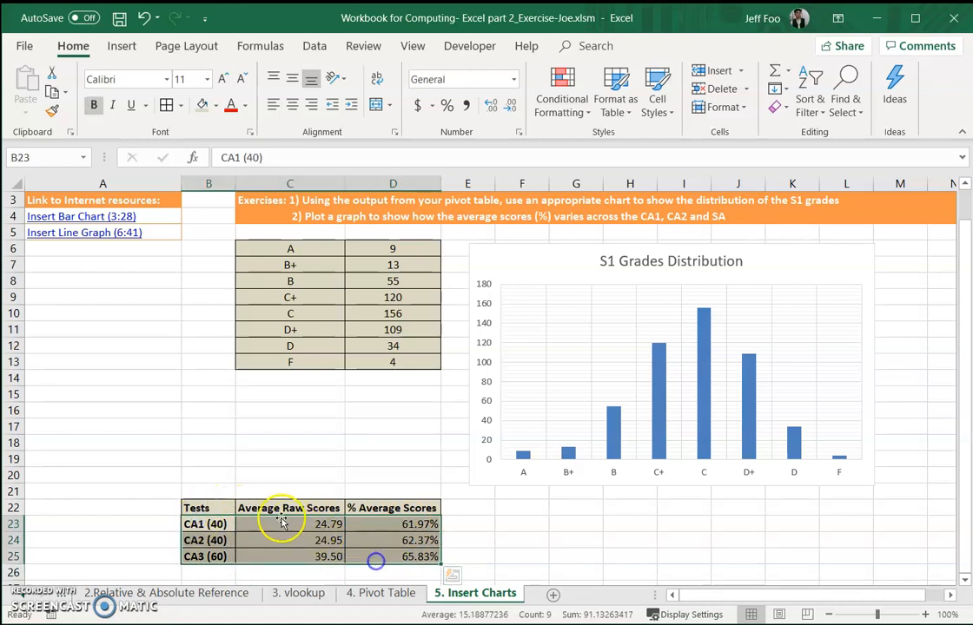
scroll(313, 513, down, 1)
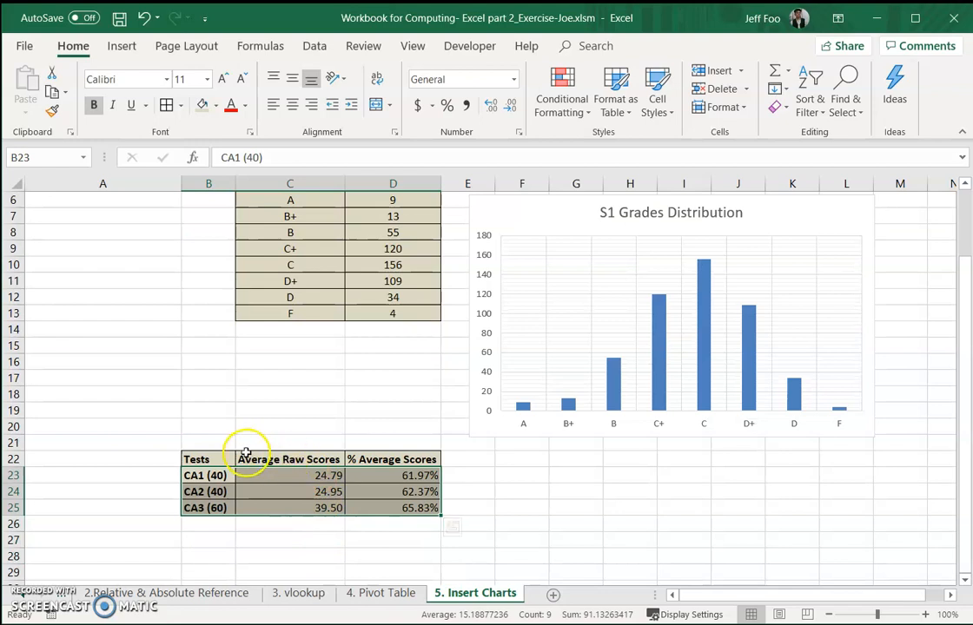
click(257, 424)
Step: Select the test labels in B23:B25 together with the percentage averages in D23:D25, leaving out the raw scores
drag(204, 474, 197, 511)
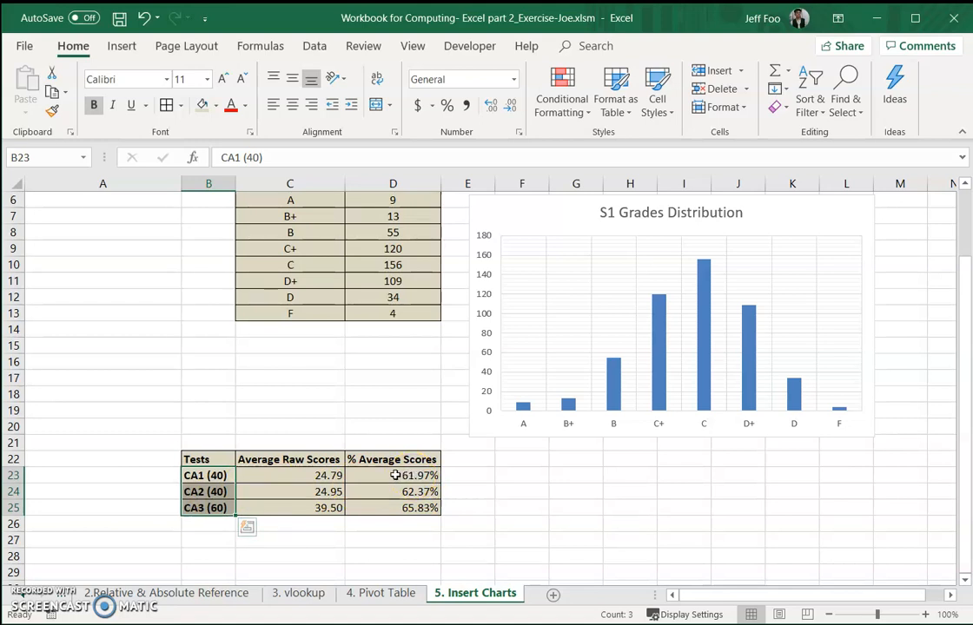
drag(395, 475, 389, 508)
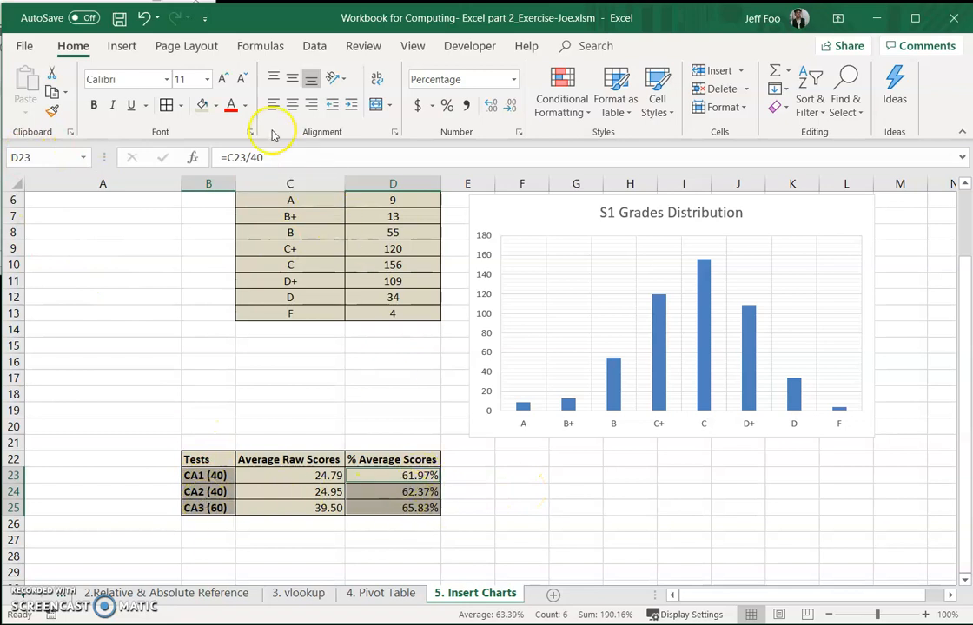
click(124, 46)
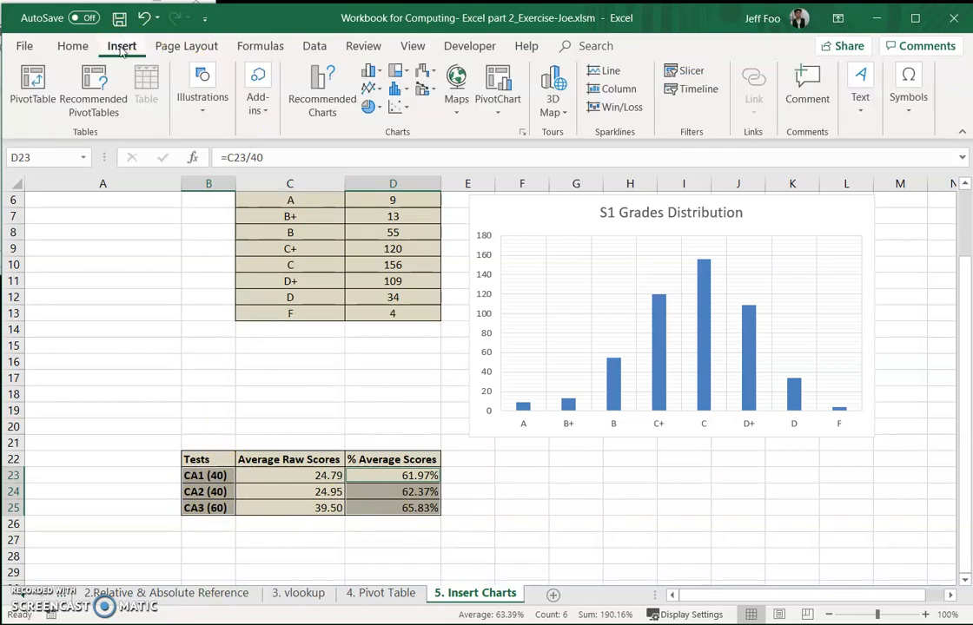
click(327, 94)
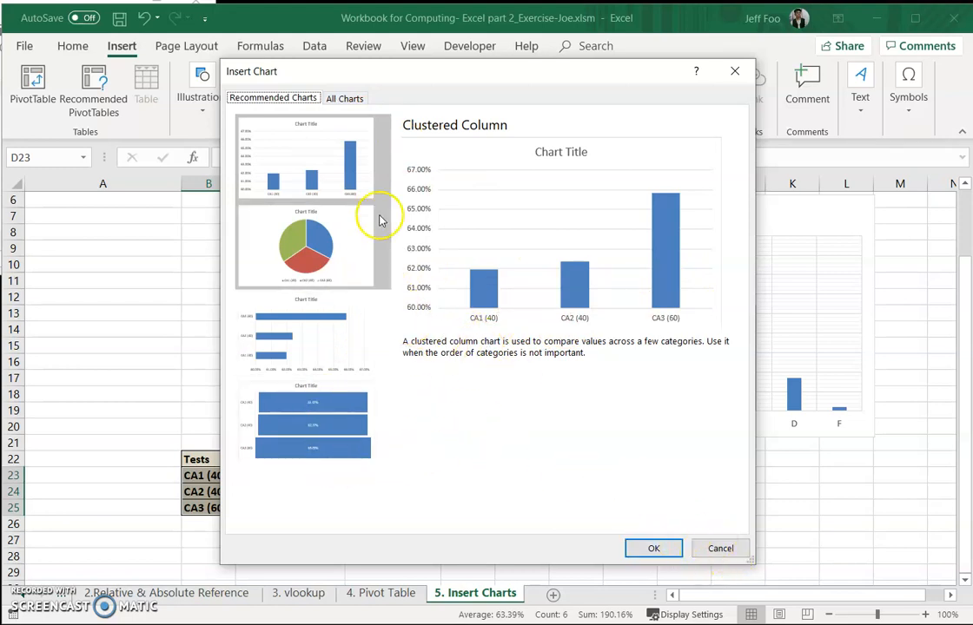
click(720, 548)
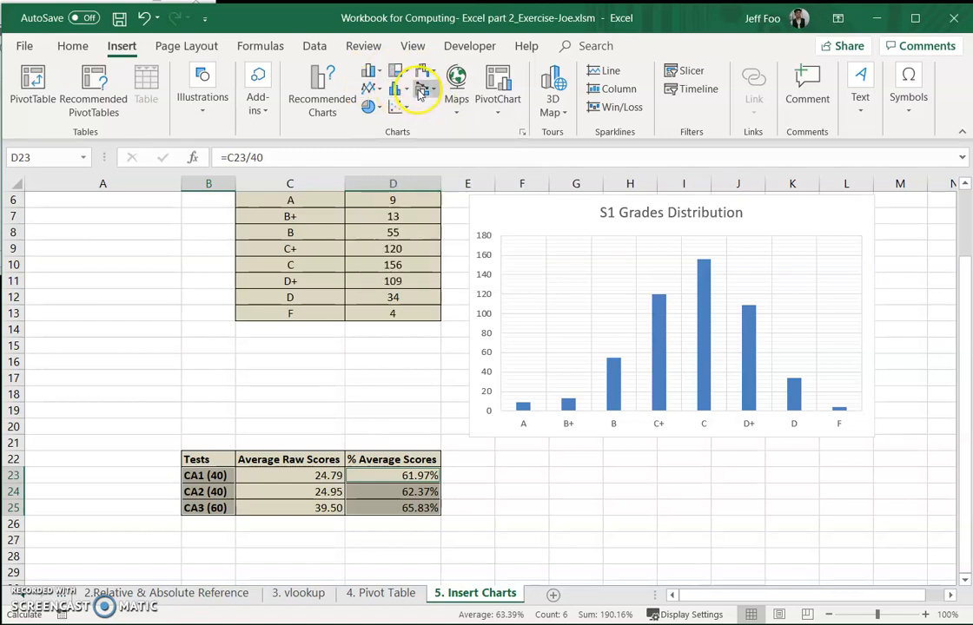
Step: Insert a 2-D line chart of the selected percentage averages against the test labels
click(371, 92)
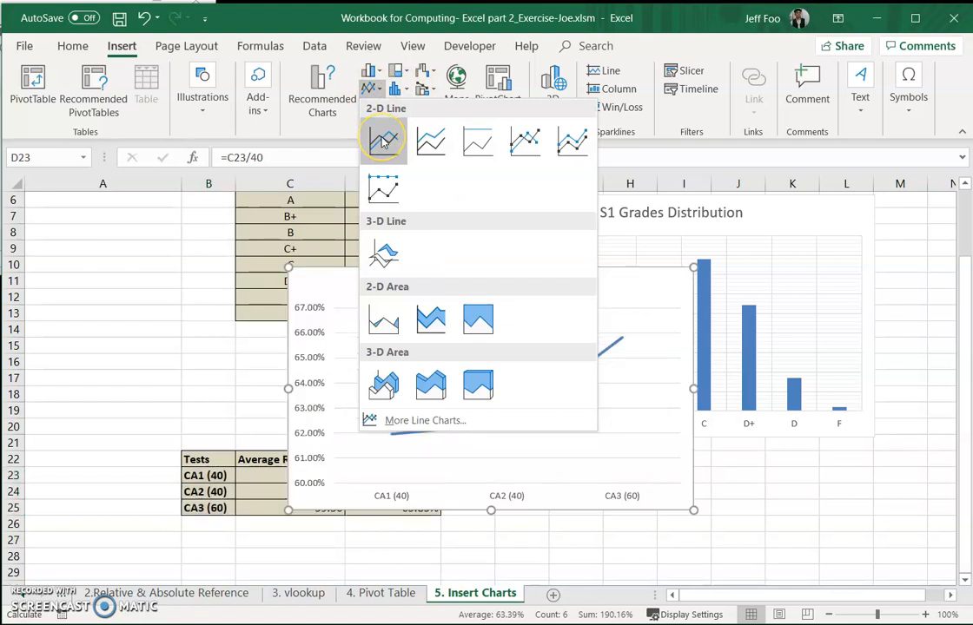
click(433, 141)
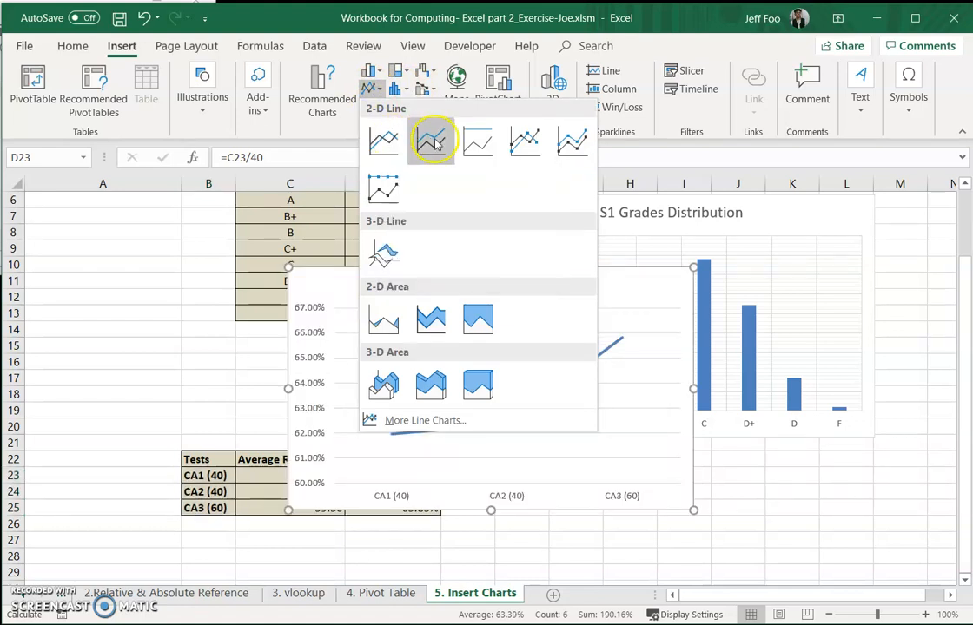
click(384, 145)
click(384, 146)
Step: Move the line chart directly below the S1 Grades Distribution chart, beside the test averages table
scroll(549, 423, down, 1)
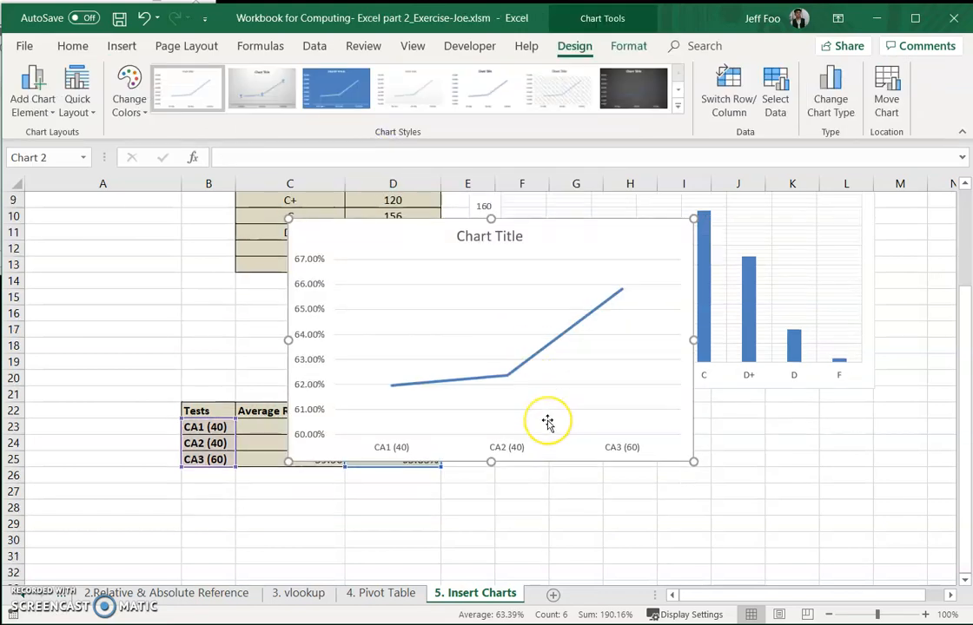
scroll(549, 423, up, 1)
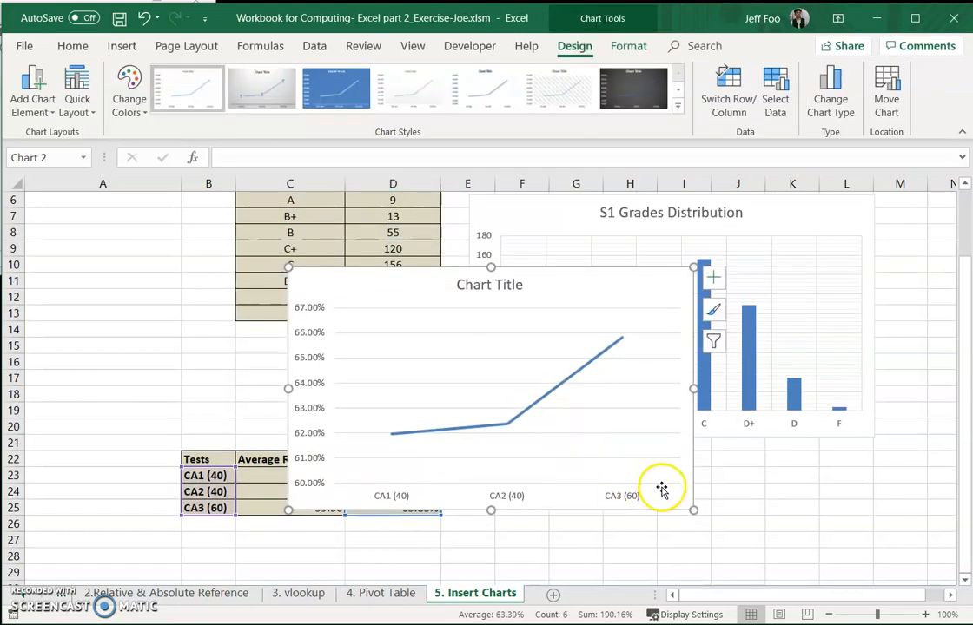
drag(675, 505, 795, 569)
scroll(782, 520, down, 1)
scroll(772, 495, down, 2)
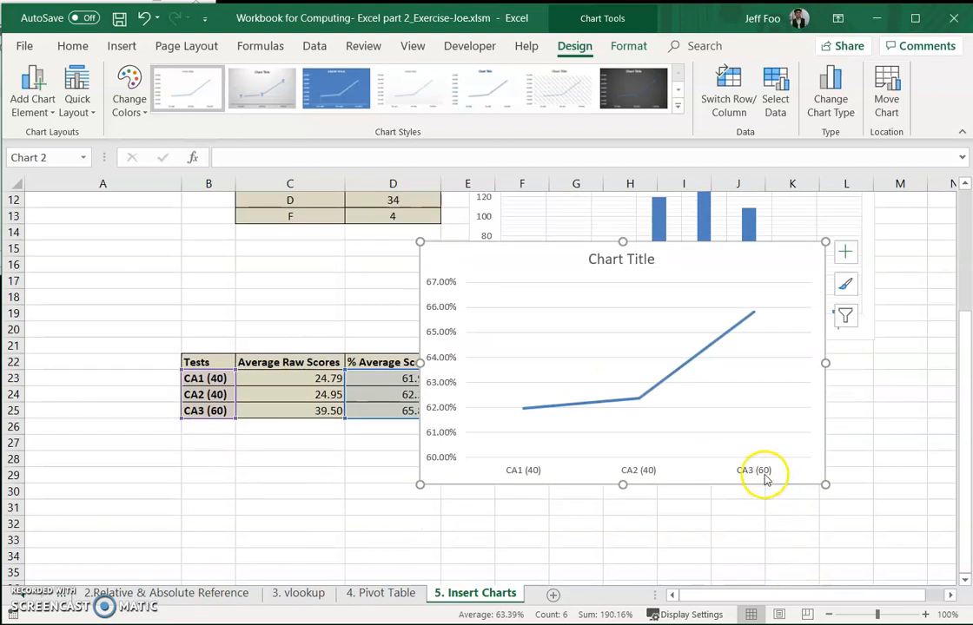
drag(482, 421, 528, 539)
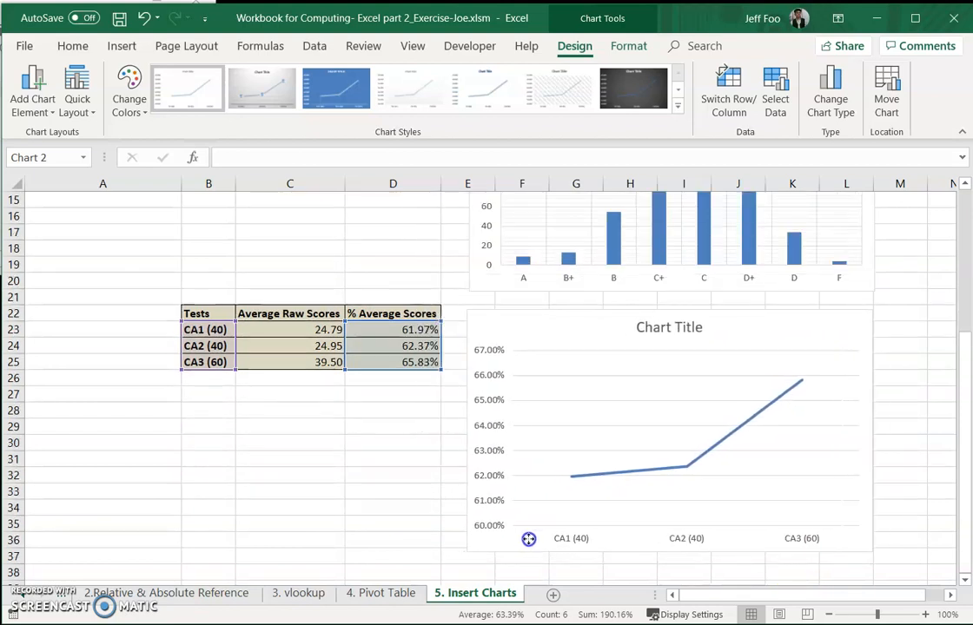
click(369, 506)
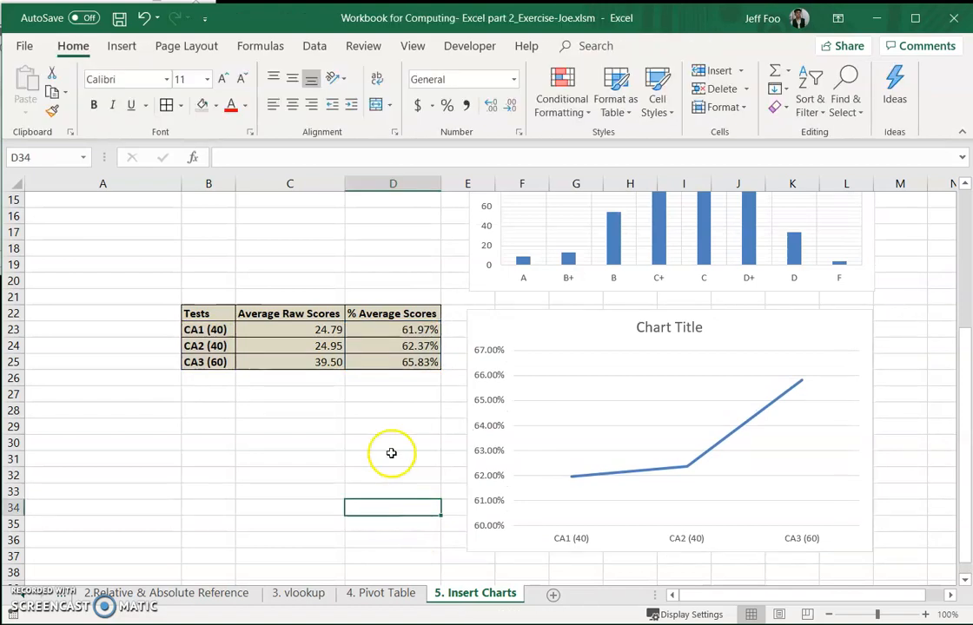
Step: Set the line chart's title to "Average Scores %"
scroll(571, 439, up, 4)
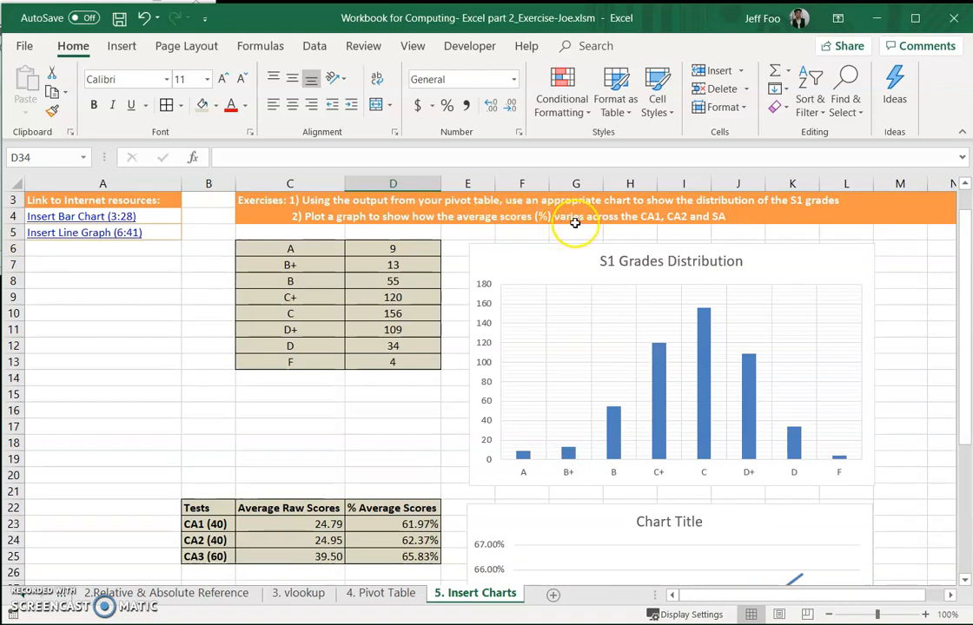
scroll(731, 405, down, 2)
click(682, 432)
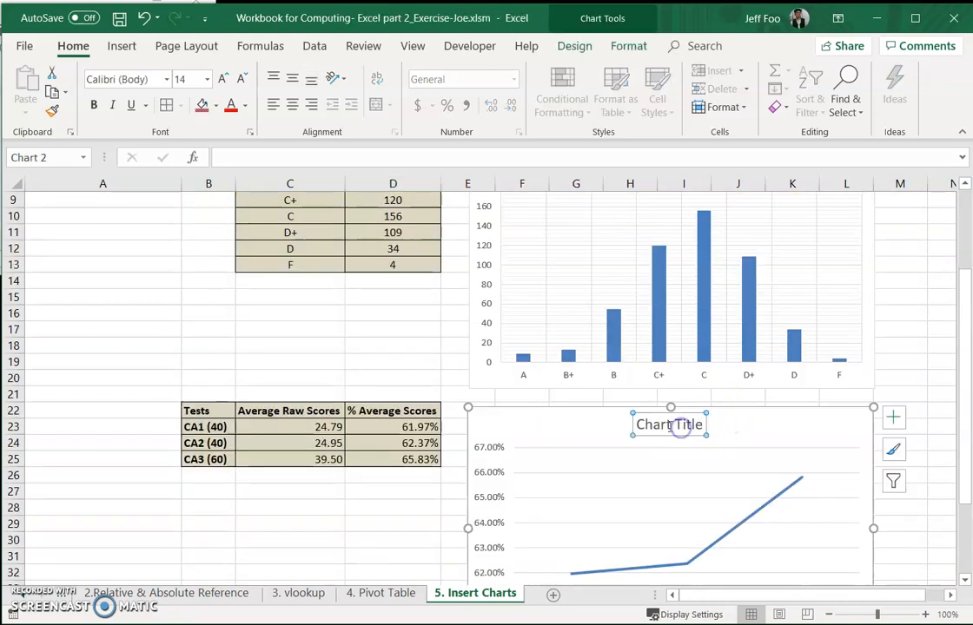
triple_click(660, 427)
text(rage )
text(Scores)
text( &)
key(BackSpace)
text(%)
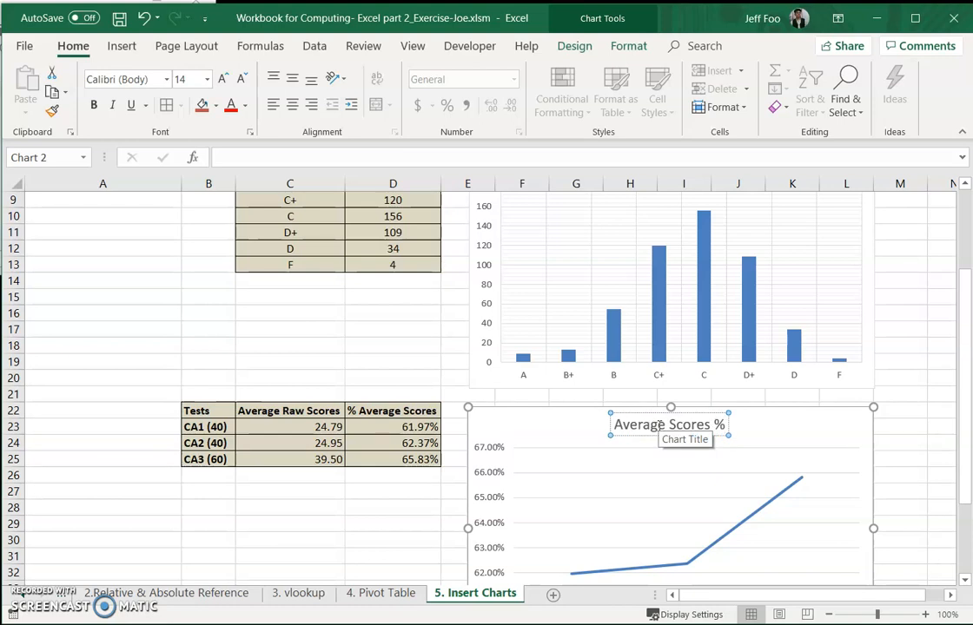
click(387, 519)
Step: Review the line chart's title and axis labels against the exercise instructions and the S1 Grades Distribution chart
scroll(608, 477, down, 1)
scroll(608, 477, down, 1)
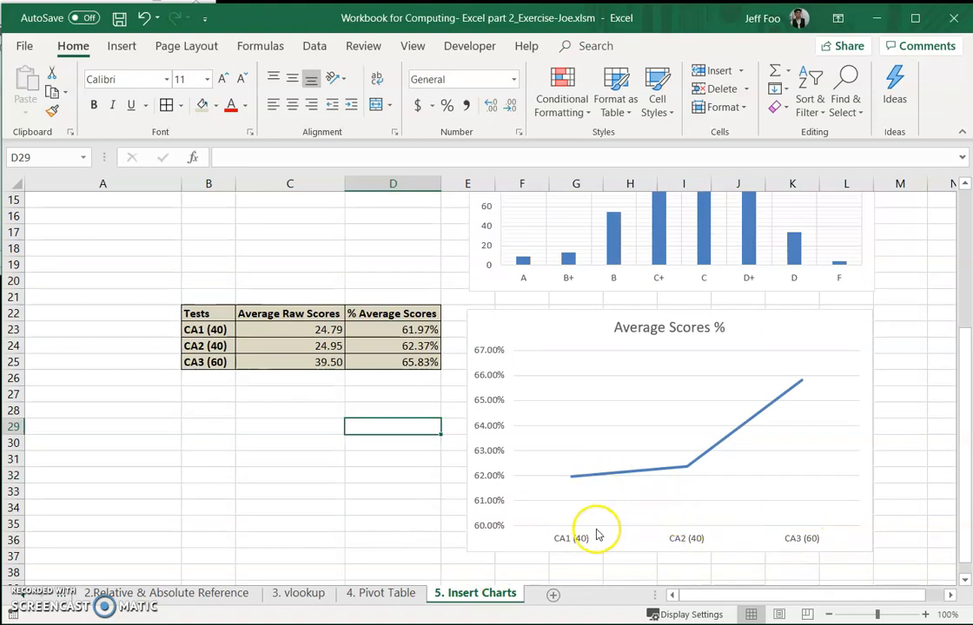
scroll(587, 492, up, 3)
scroll(587, 492, up, 2)
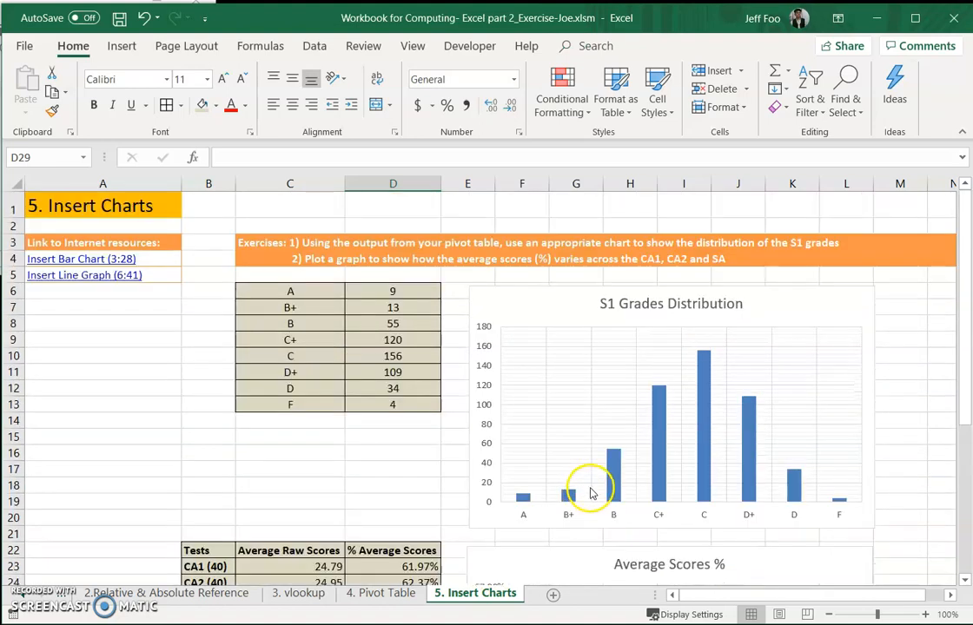
scroll(590, 491, down, 5)
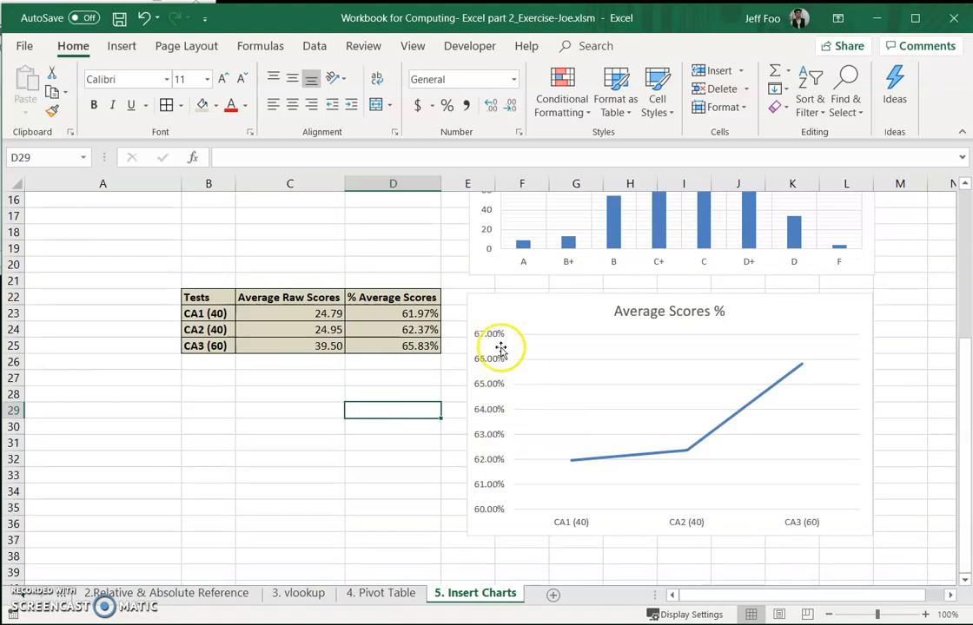
scroll(495, 479, up, 3)
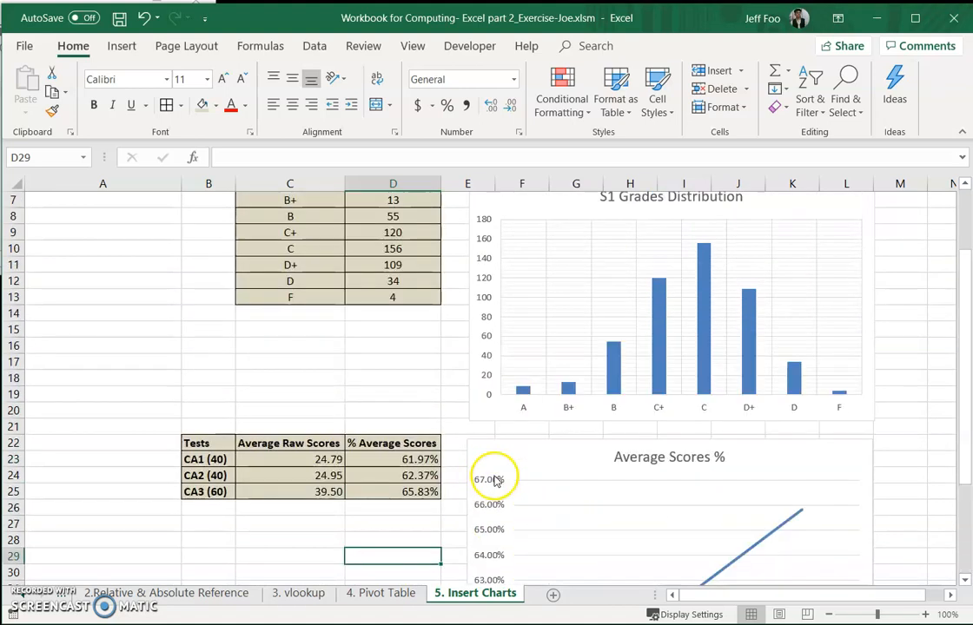
scroll(495, 480, up, 2)
scroll(600, 276, down, 2)
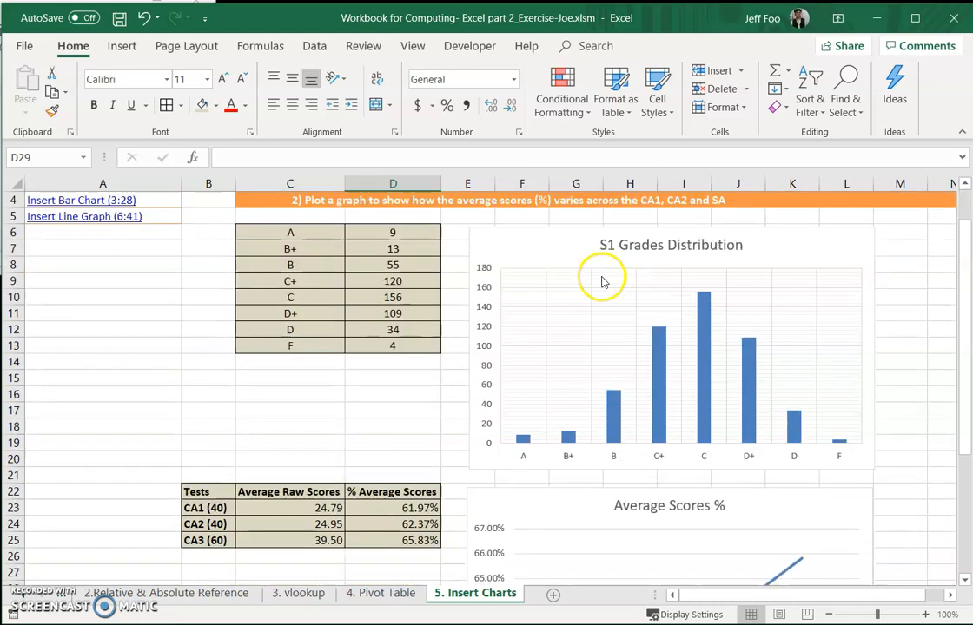
scroll(601, 278, up, 1)
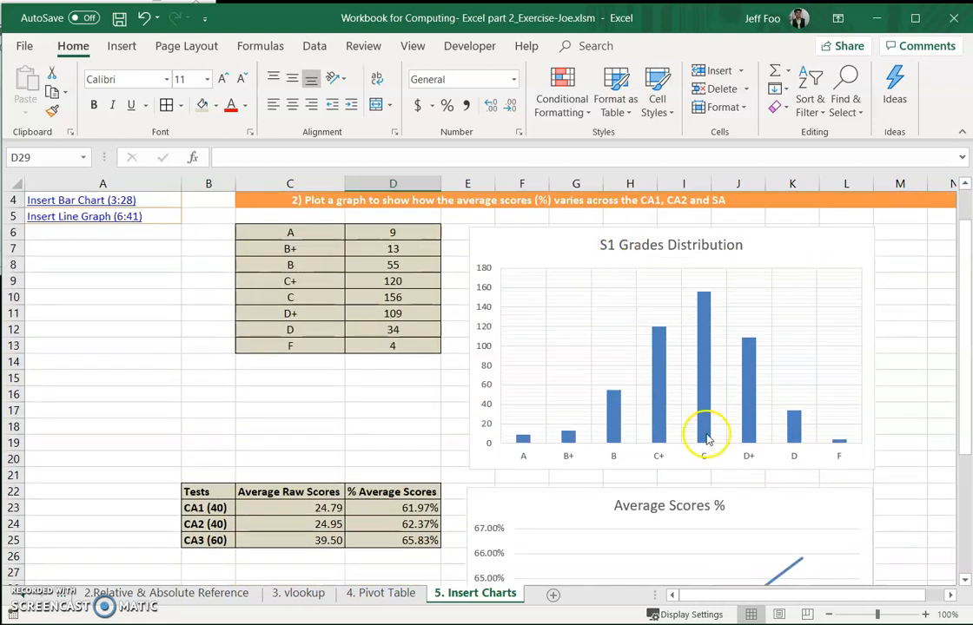
Step: Extend the line chart's title to "Average Scores % across CA1, CA2, CA3"
click(721, 508)
text(across CA1, CA2, CA3)
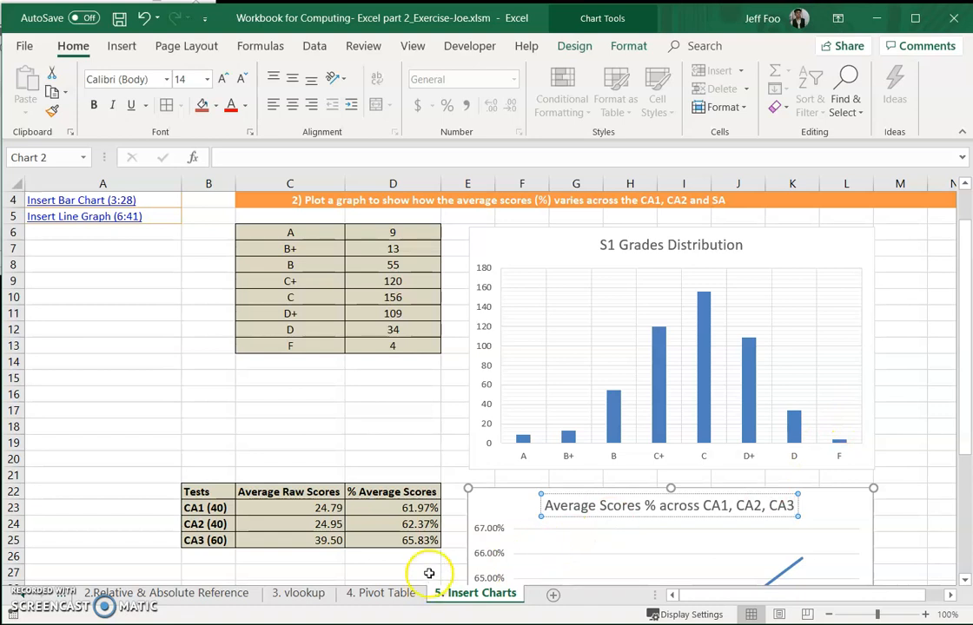
click(429, 574)
Step: Add vertical gridlines to the horizontal category axis of the average scores line chart
scroll(429, 569, down, 4)
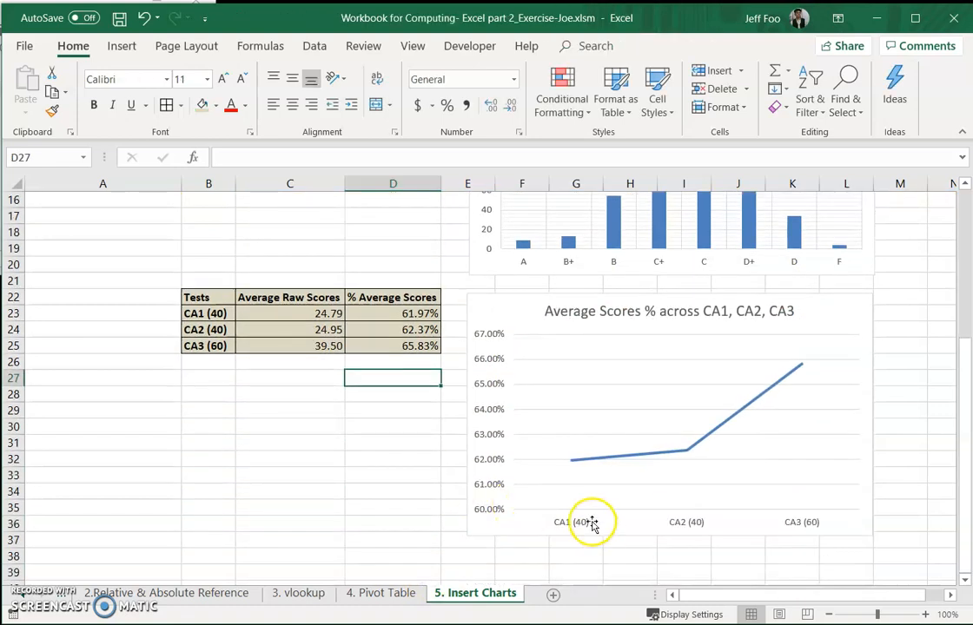
click(573, 524)
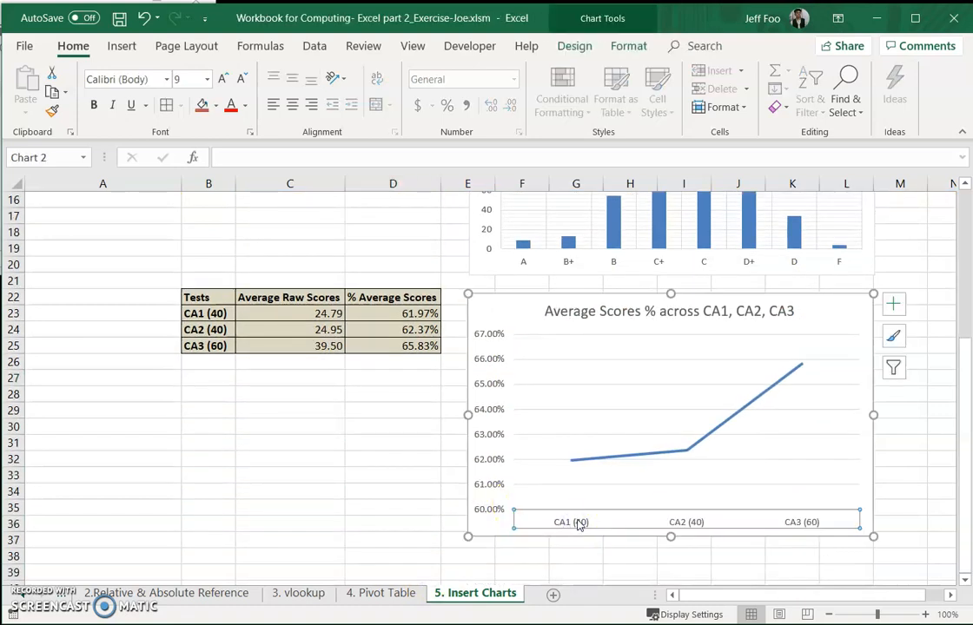
right_click(681, 524)
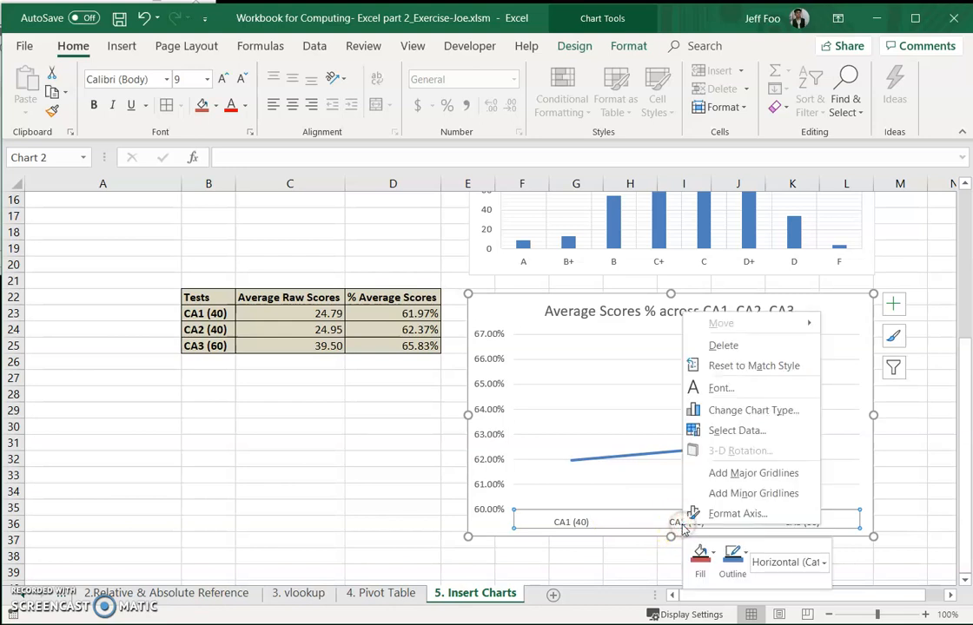
click(721, 492)
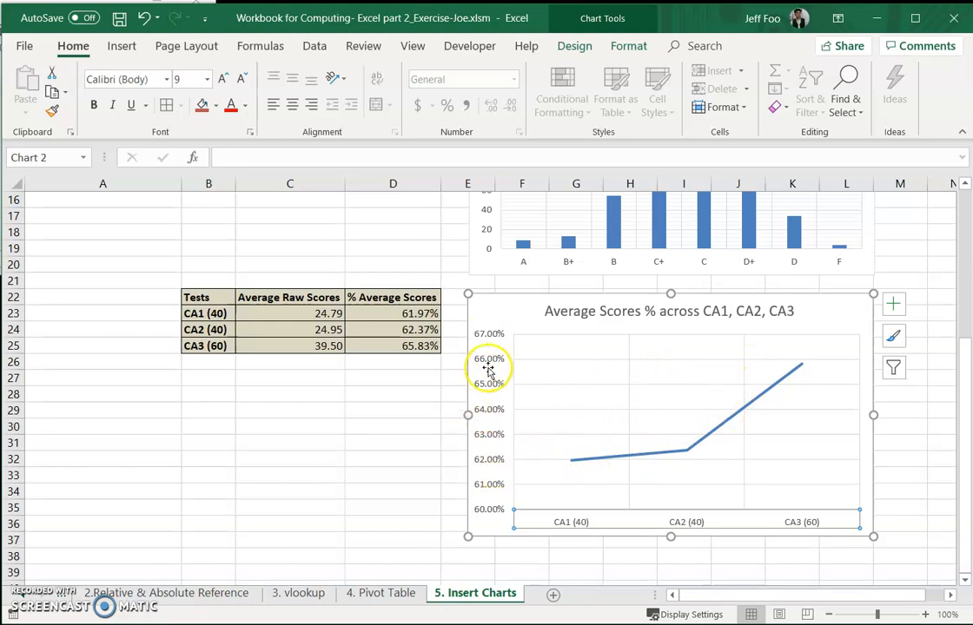
click(412, 440)
Step: Apply the Style 2 chart style to the average scores line chart
click(653, 450)
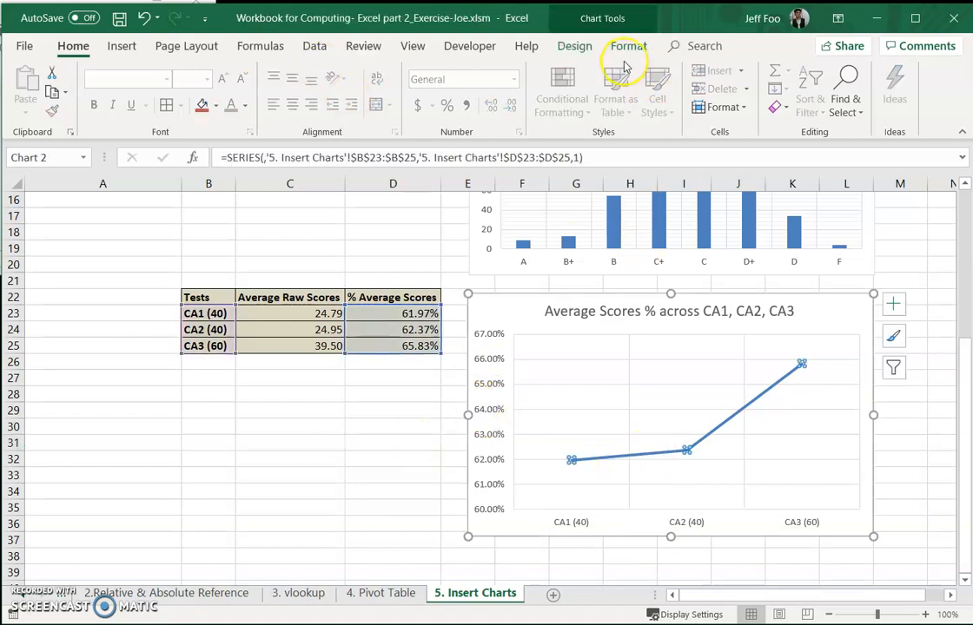
click(628, 46)
click(574, 46)
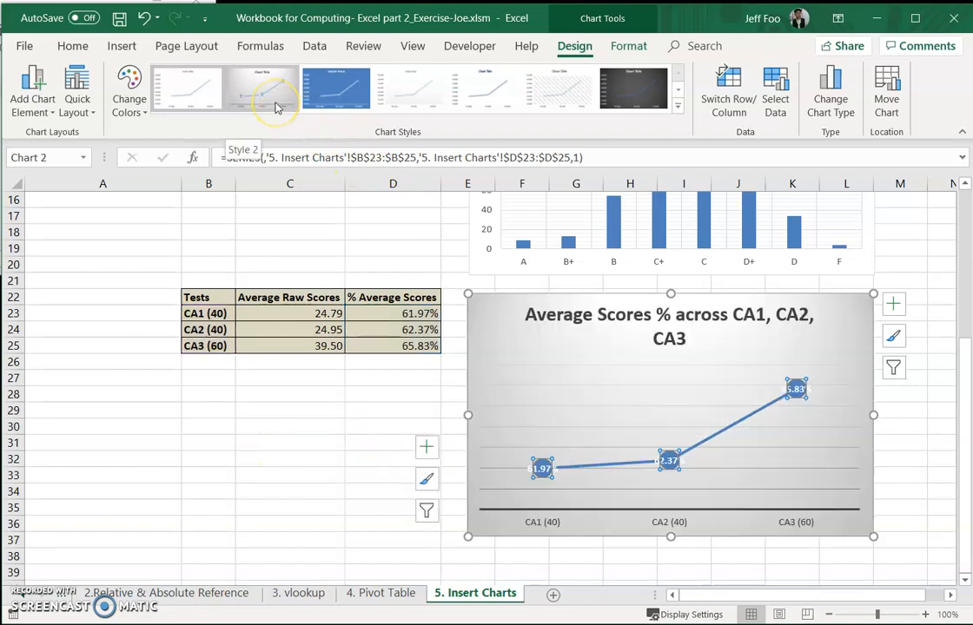
click(213, 102)
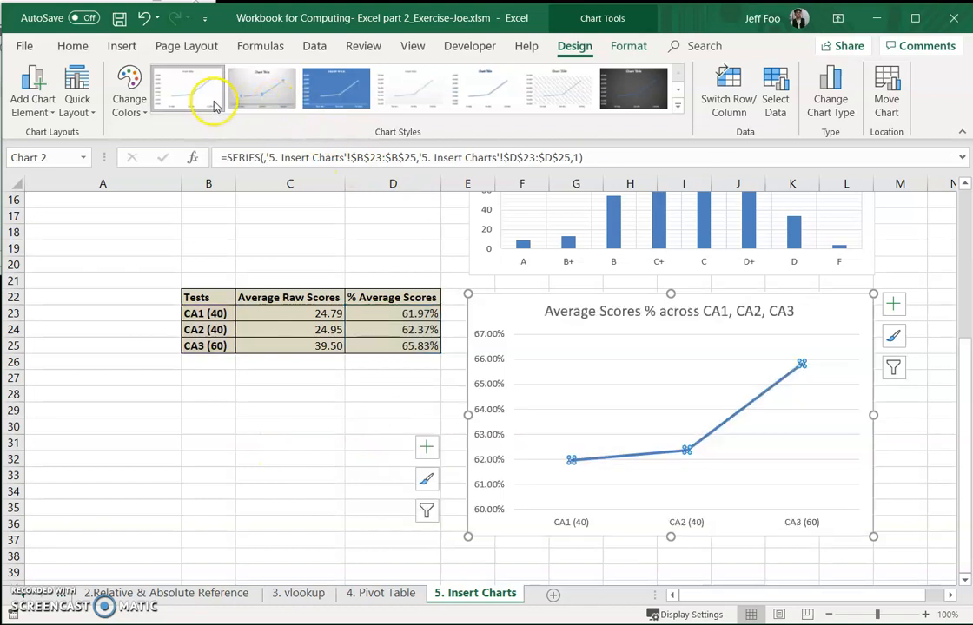
click(573, 48)
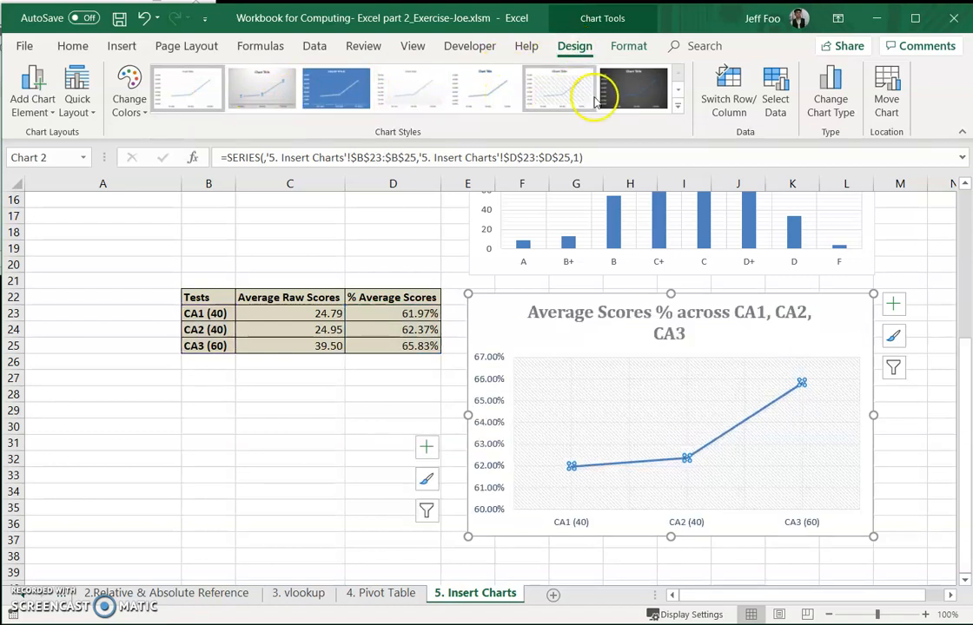
click(262, 89)
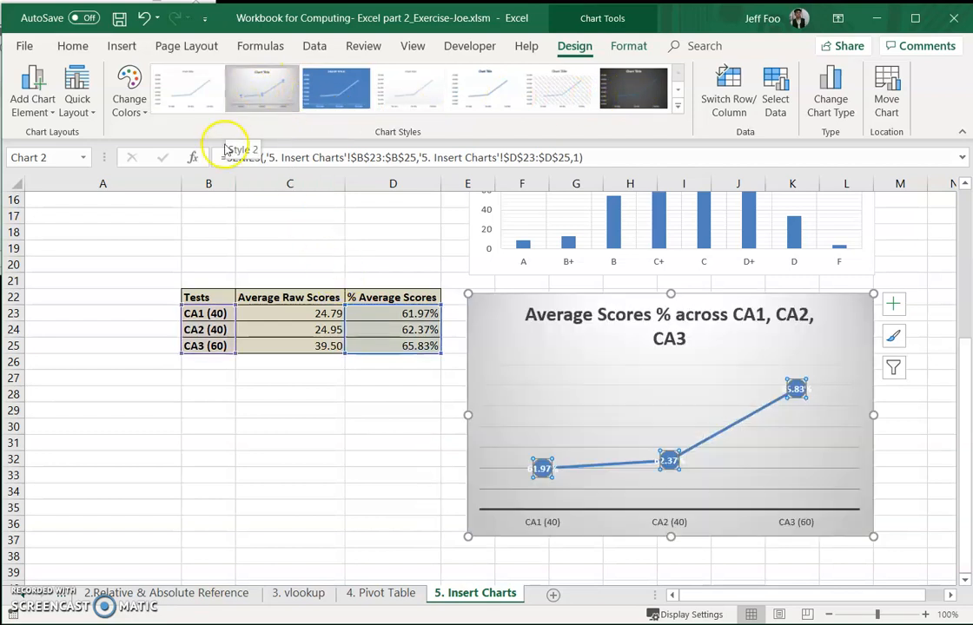
click(330, 426)
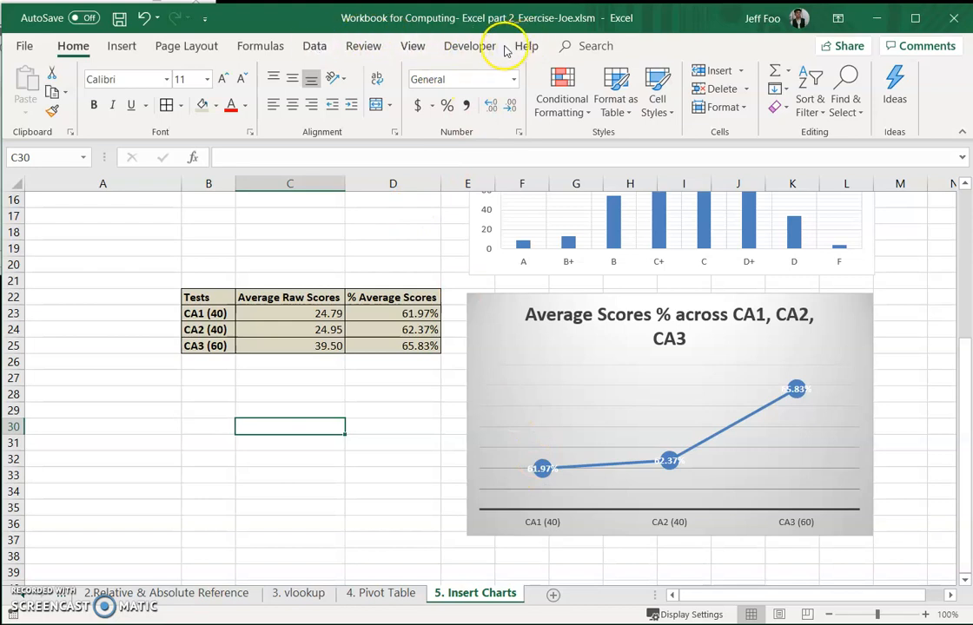
Step: Restyle the average scores line chart with the white style that has a serif title, thick line, data labels and fine horizontal gridlines
click(607, 407)
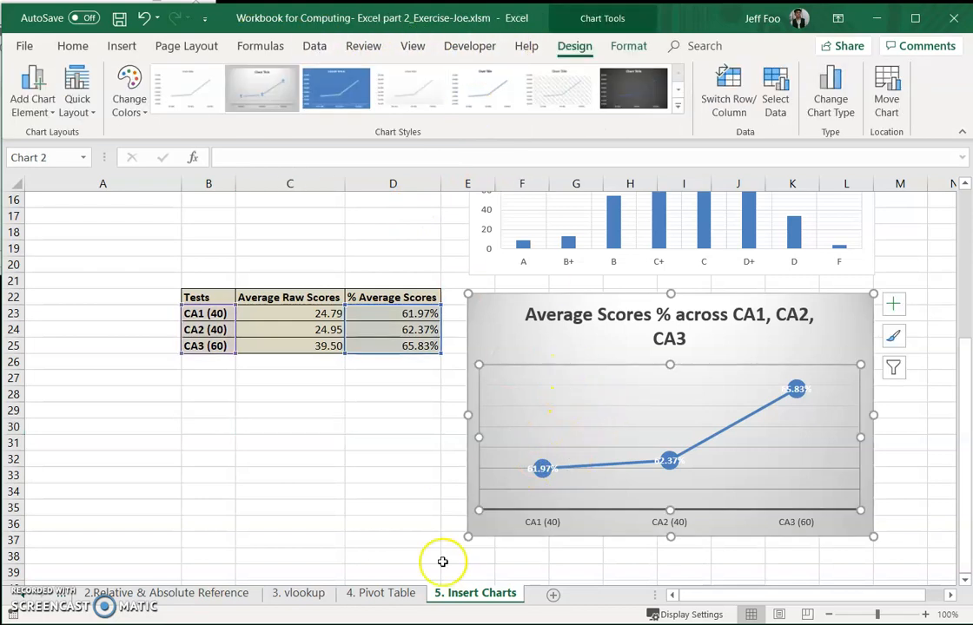
click(382, 536)
click(561, 333)
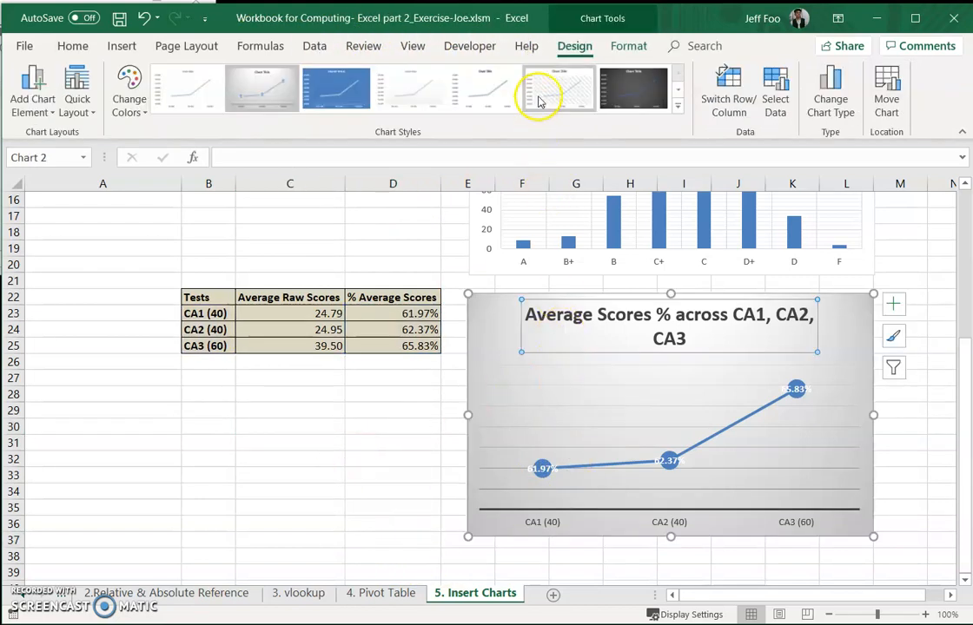
click(677, 105)
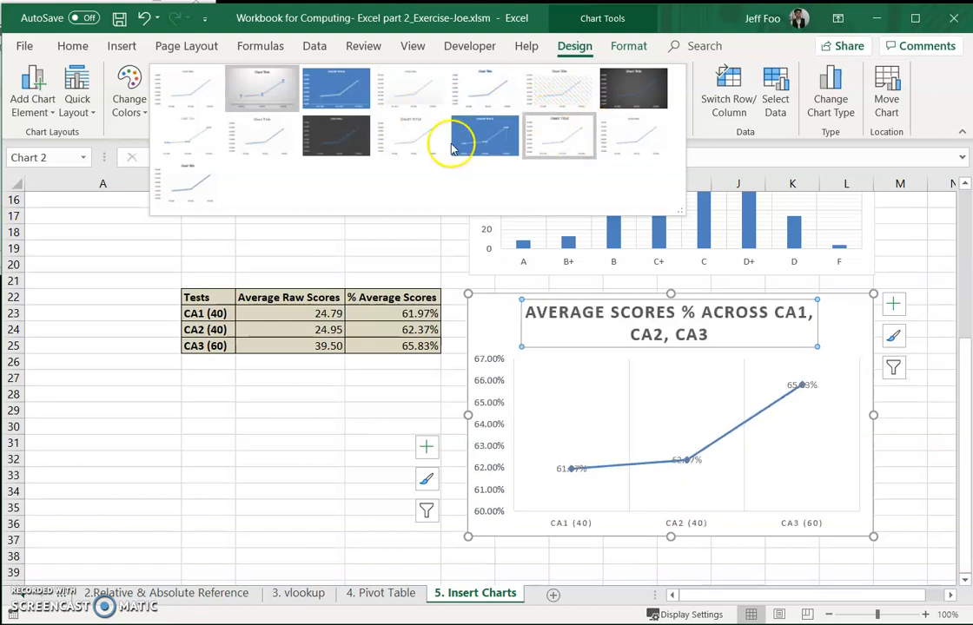
click(252, 144)
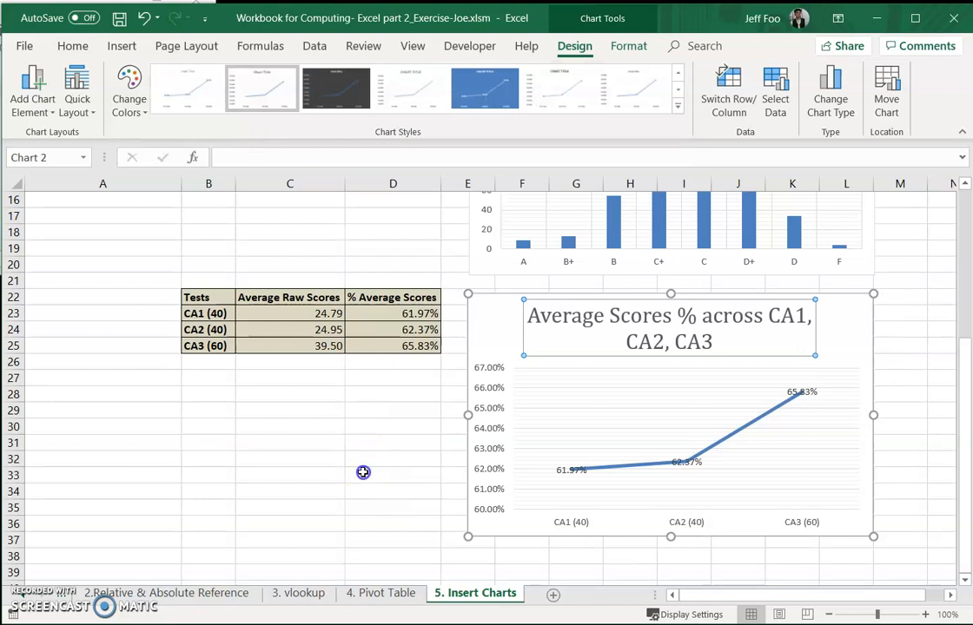
click(363, 473)
Step: Add major vertical gridlines to the category axis of the restyled average scores chart
click(578, 525)
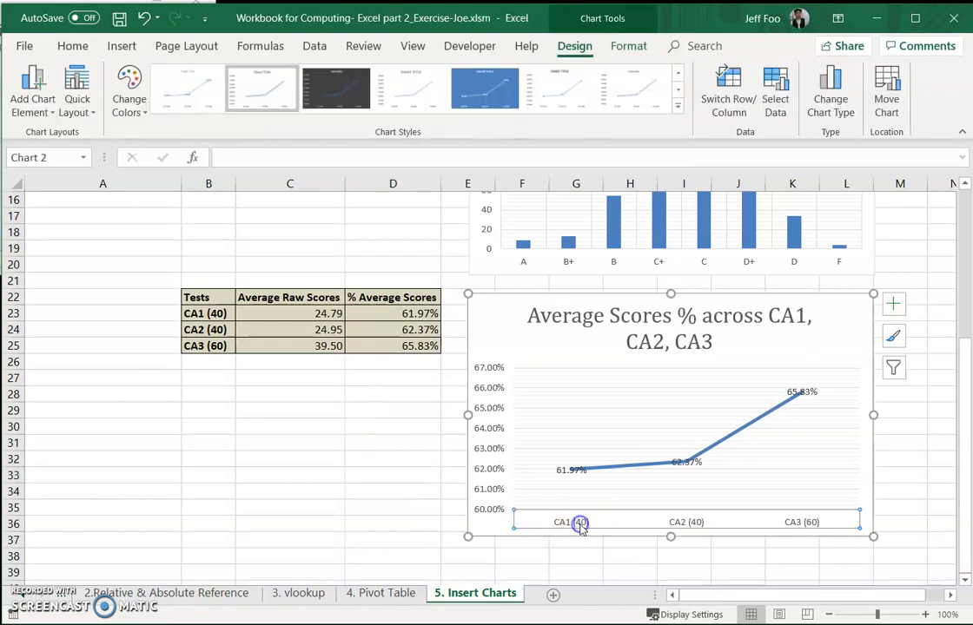
right_click(577, 523)
click(615, 474)
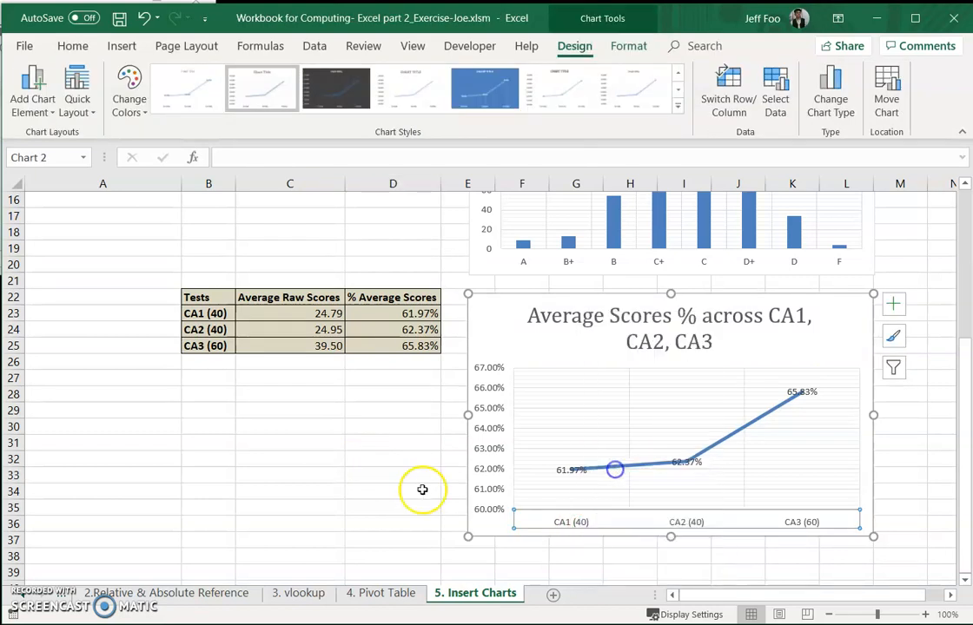
click(286, 476)
scroll(286, 483, up, 5)
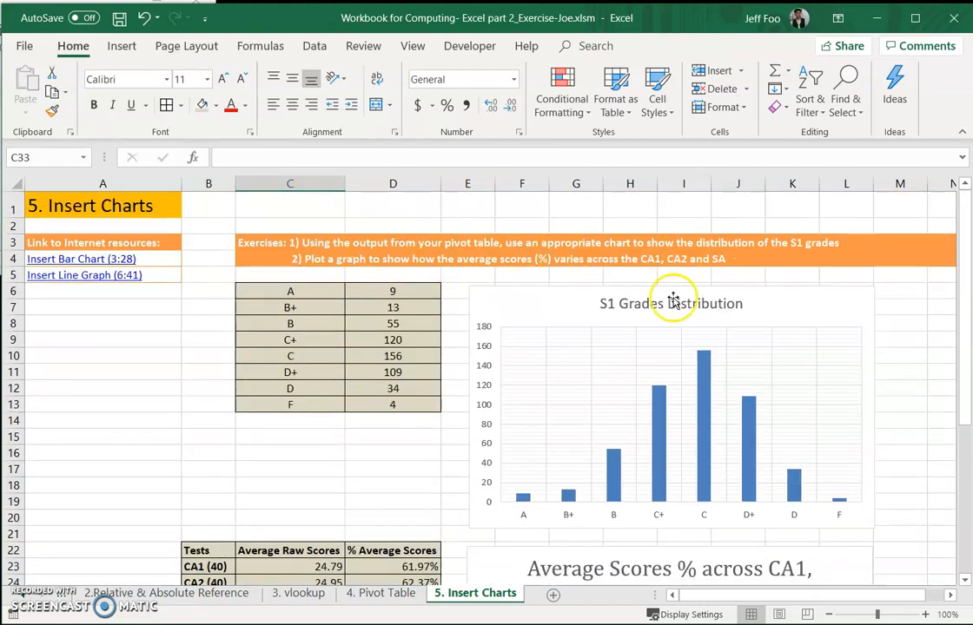
scroll(673, 297, down, 3)
scroll(563, 495, down, 3)
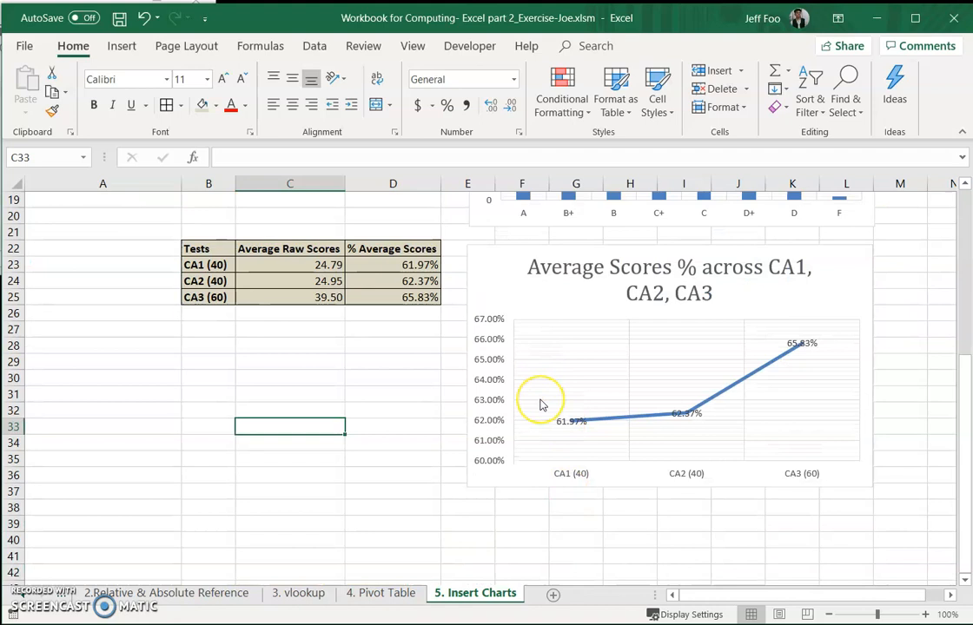
scroll(401, 482, up, 5)
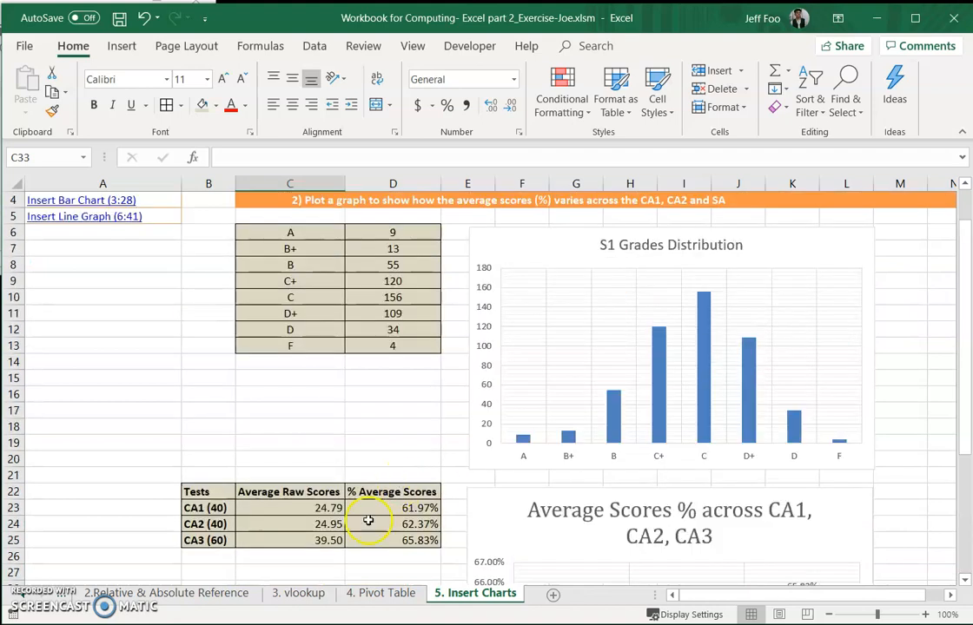